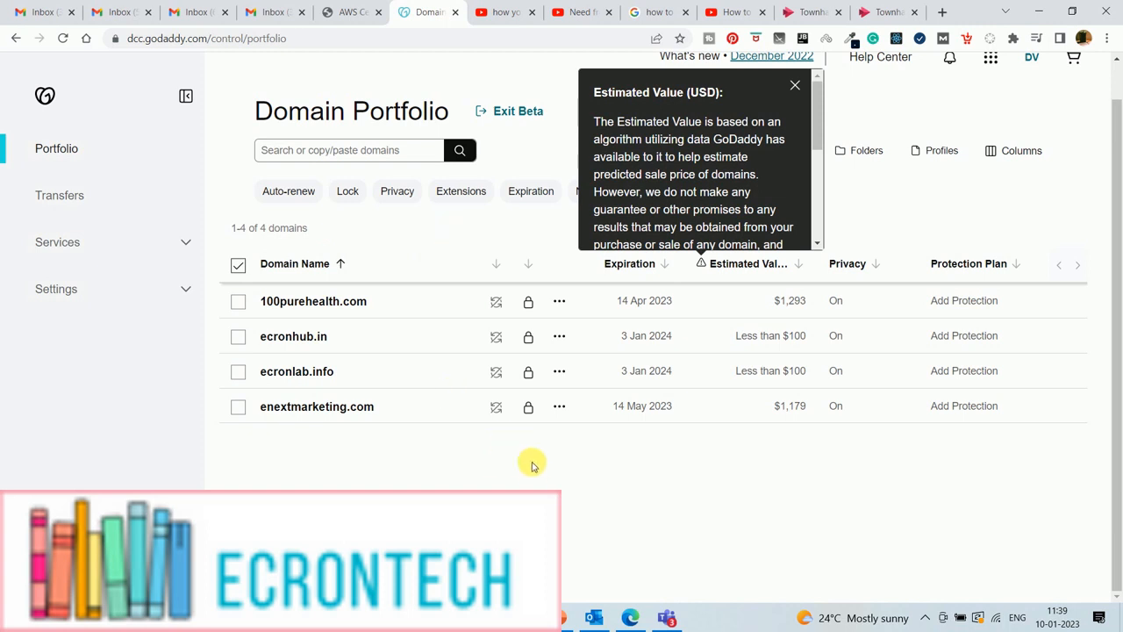
pyautogui.click(532, 465)
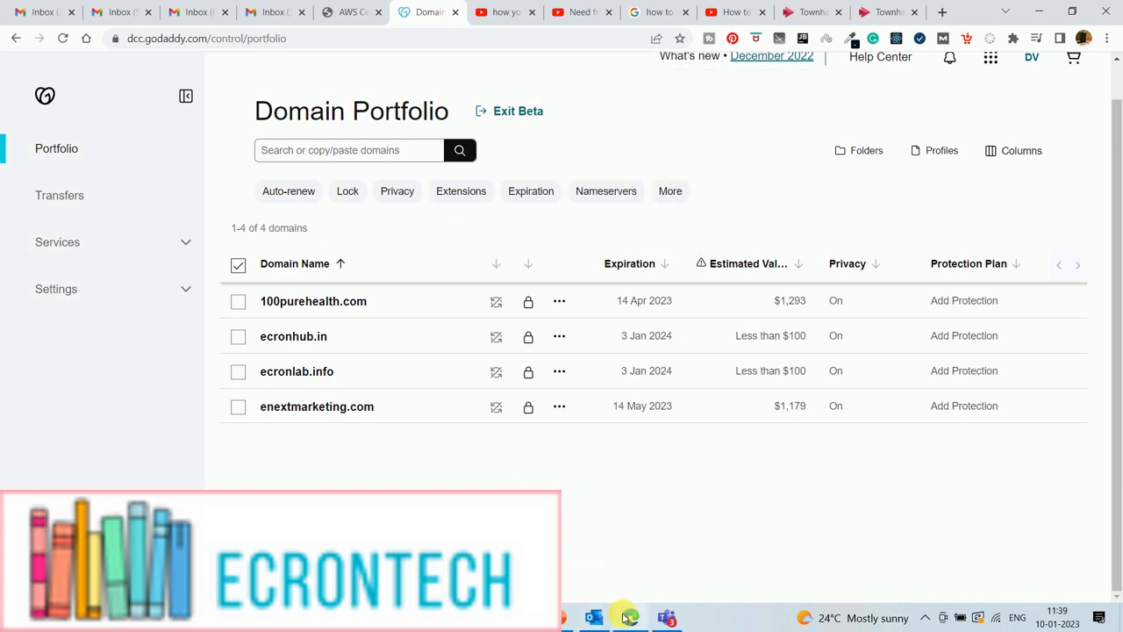
pyautogui.click(566, 618)
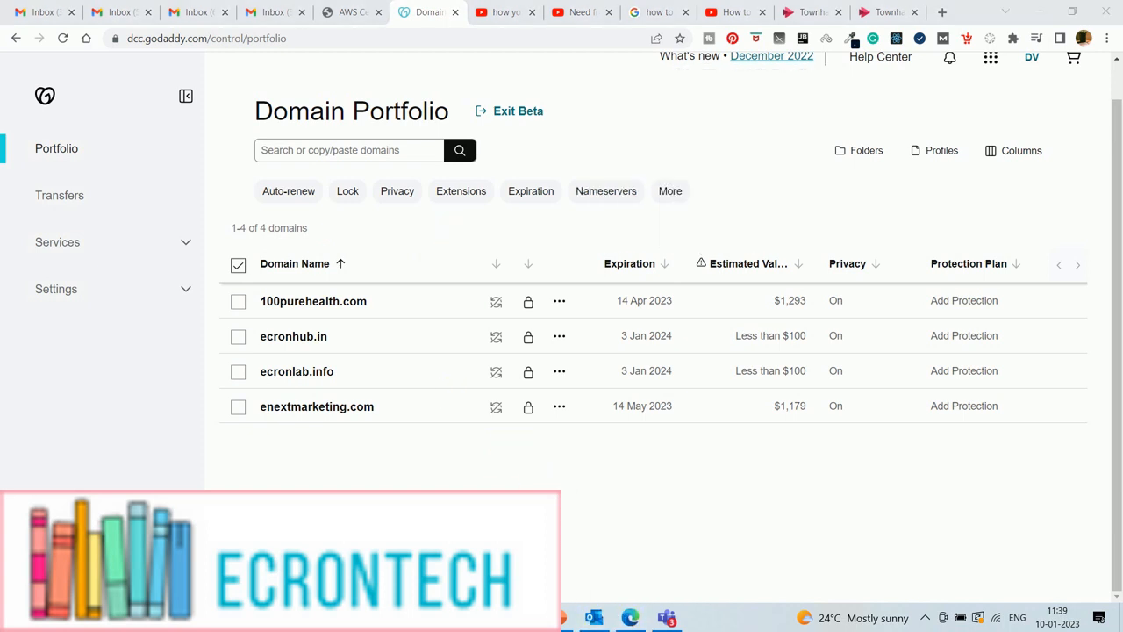
pyautogui.click(556, 618)
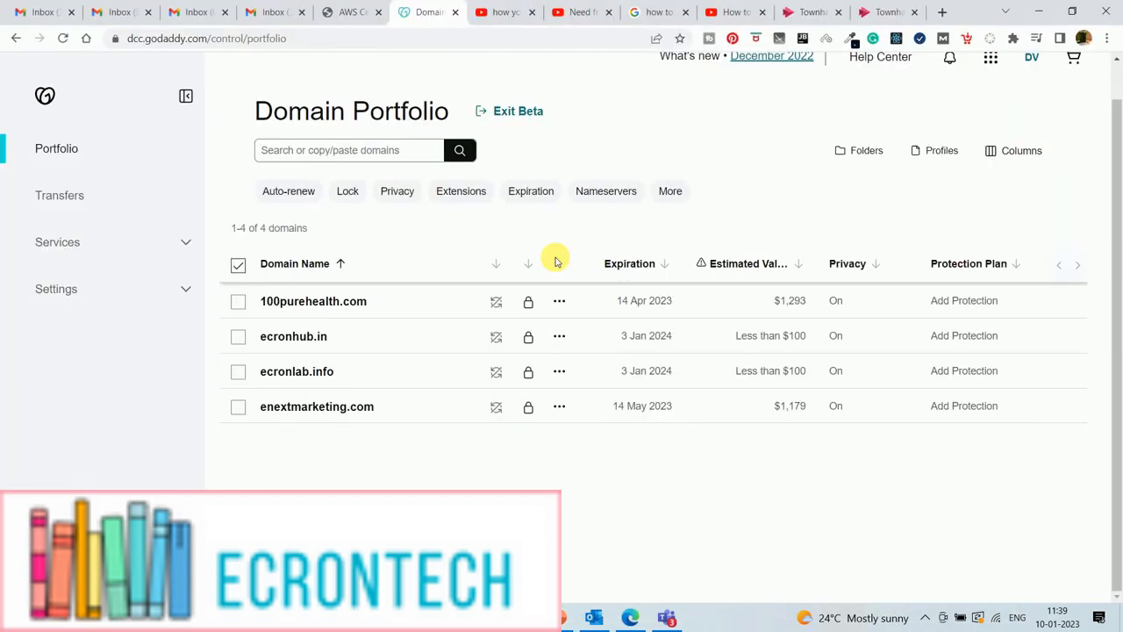
# - Switch from the GoDaddy portfolio to the AWS console and go to its Console Home page
pyautogui.click(340, 15)
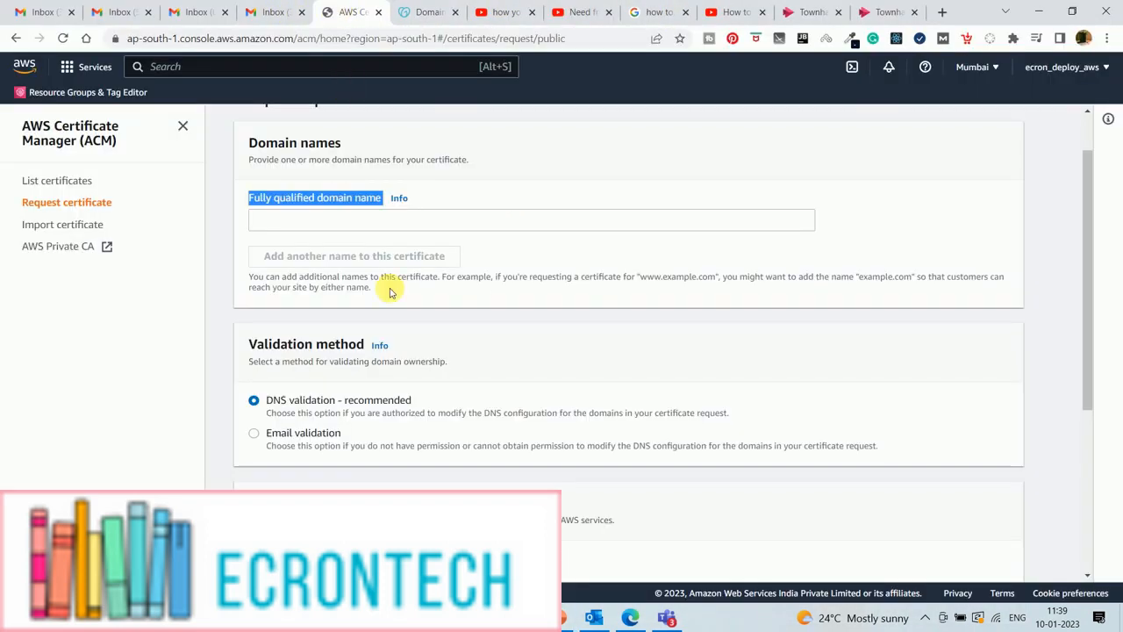
pyautogui.click(83, 68)
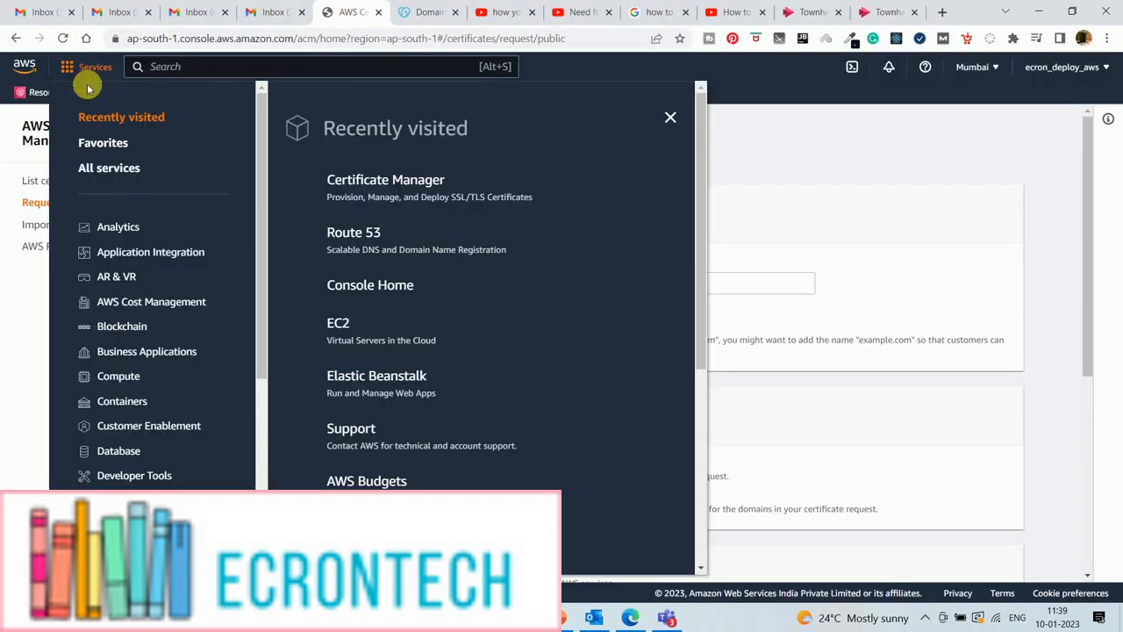
pyautogui.click(26, 67)
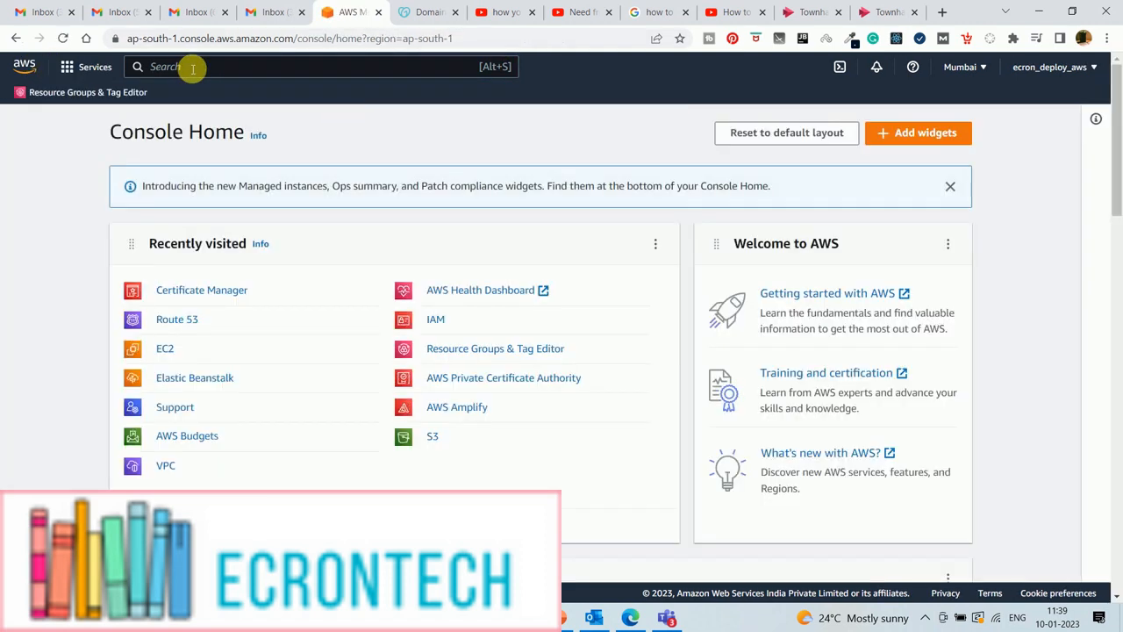
# - Search the AWS services for "route 53" and open the Route 53 service
pyautogui.click(192, 68)
pyautogui.write('r')
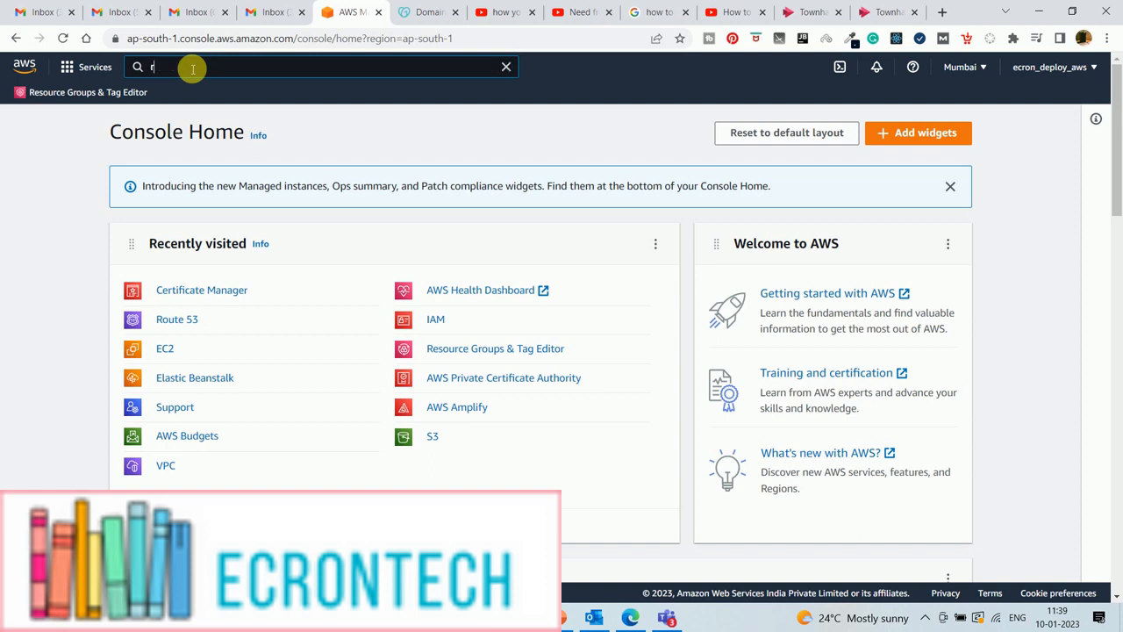
pyautogui.write('oute')
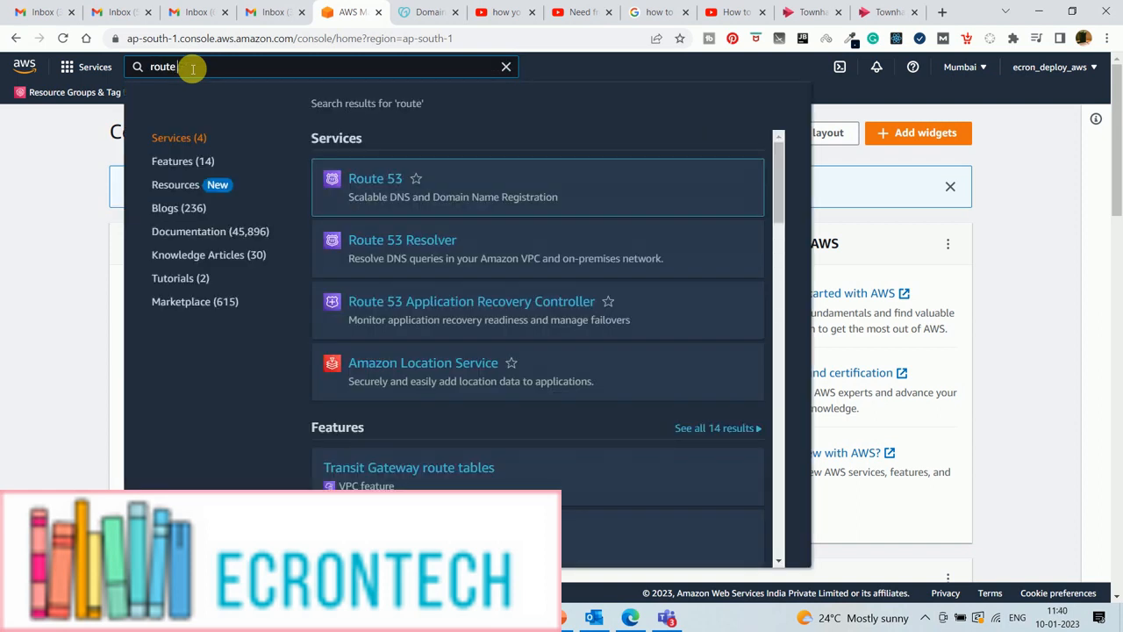
pyautogui.write(' 53')
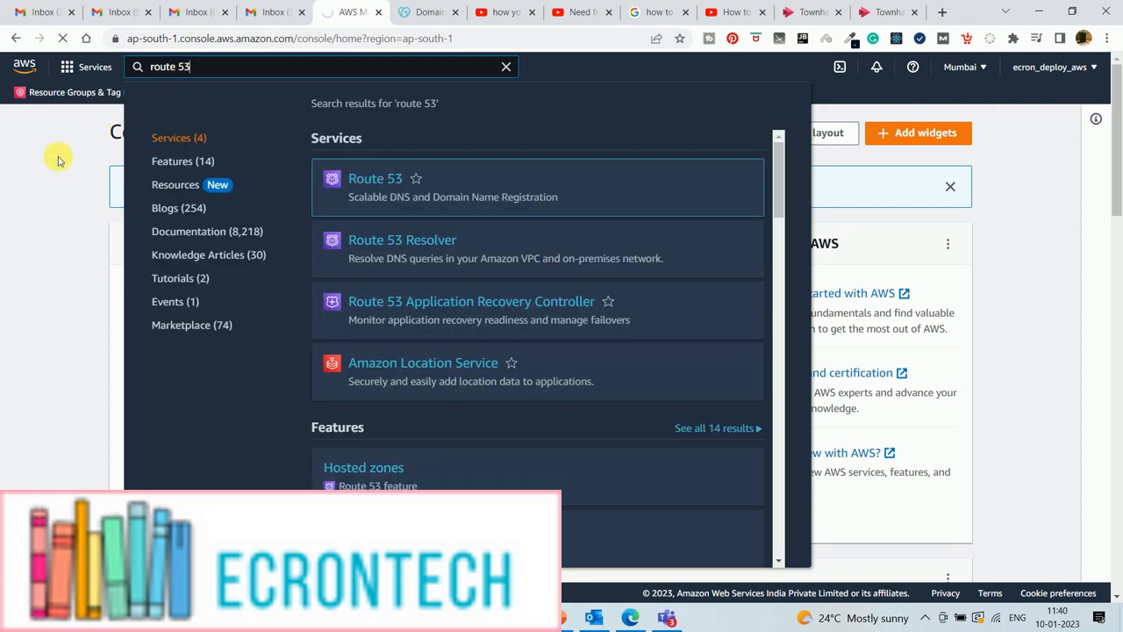
pyautogui.click(395, 180)
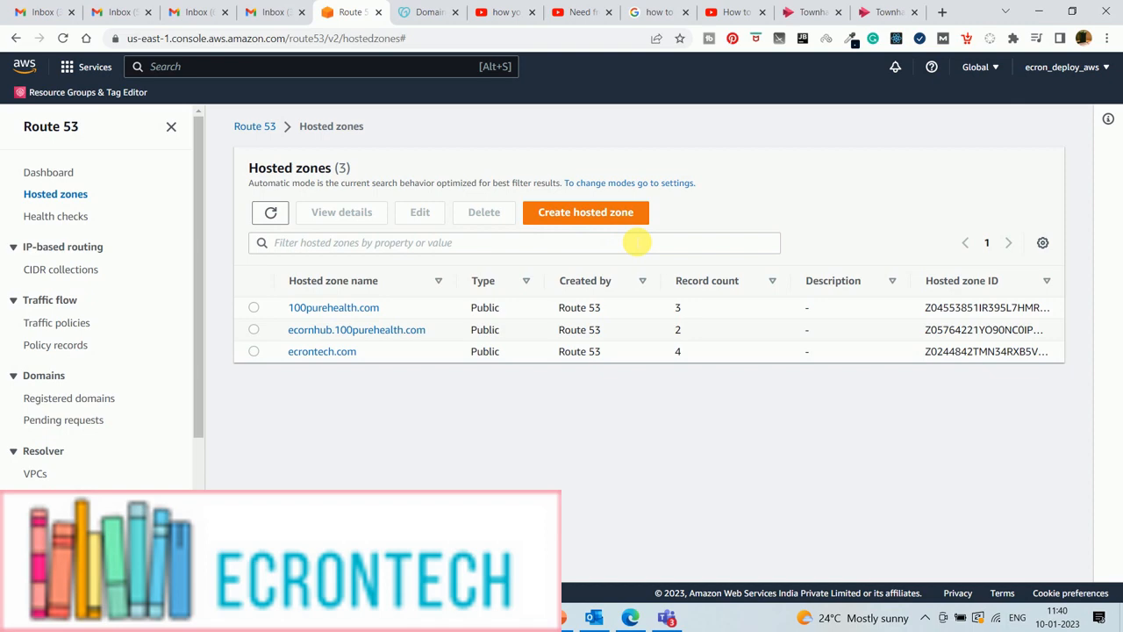
# - Check the Create Hosted Zone instruction on the PowerPoint Step One slide and open the form for a new hosted zone in Route 53
pyautogui.hotkey('alt', 'Tab')
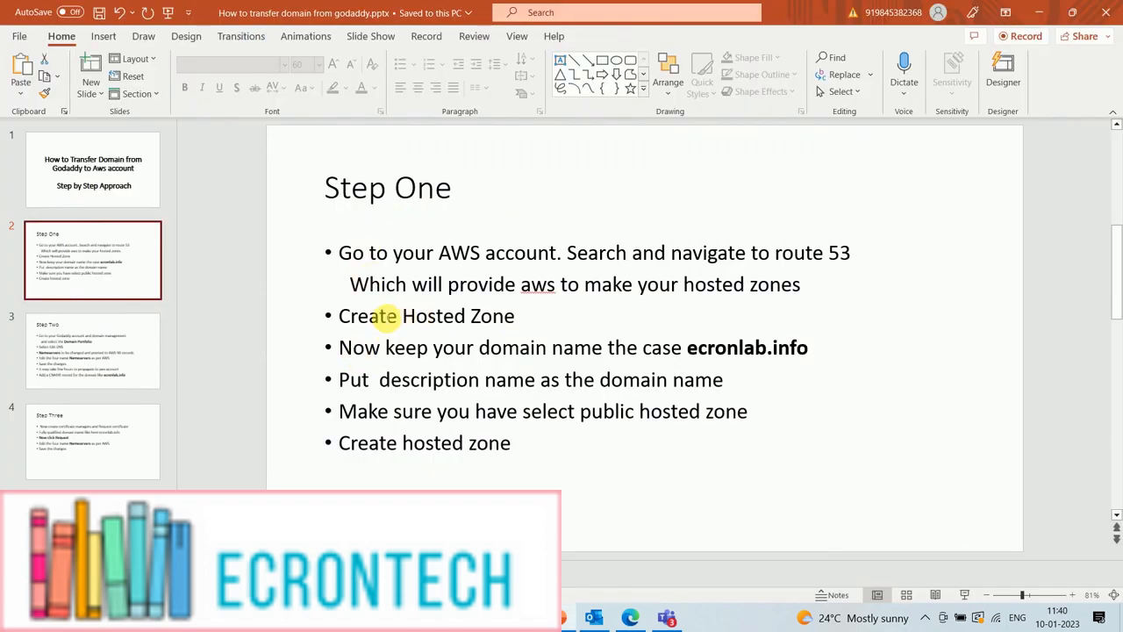
pyautogui.moveTo(518, 319); pyautogui.dragTo(328, 314)
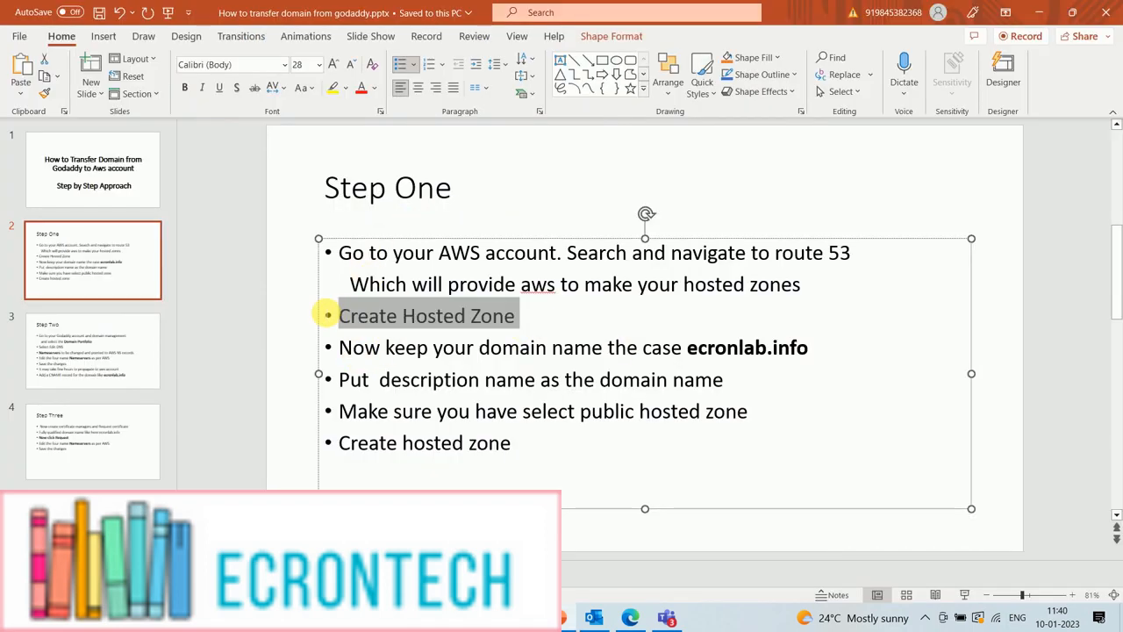
pyautogui.hotkey('alt', 'Tab')
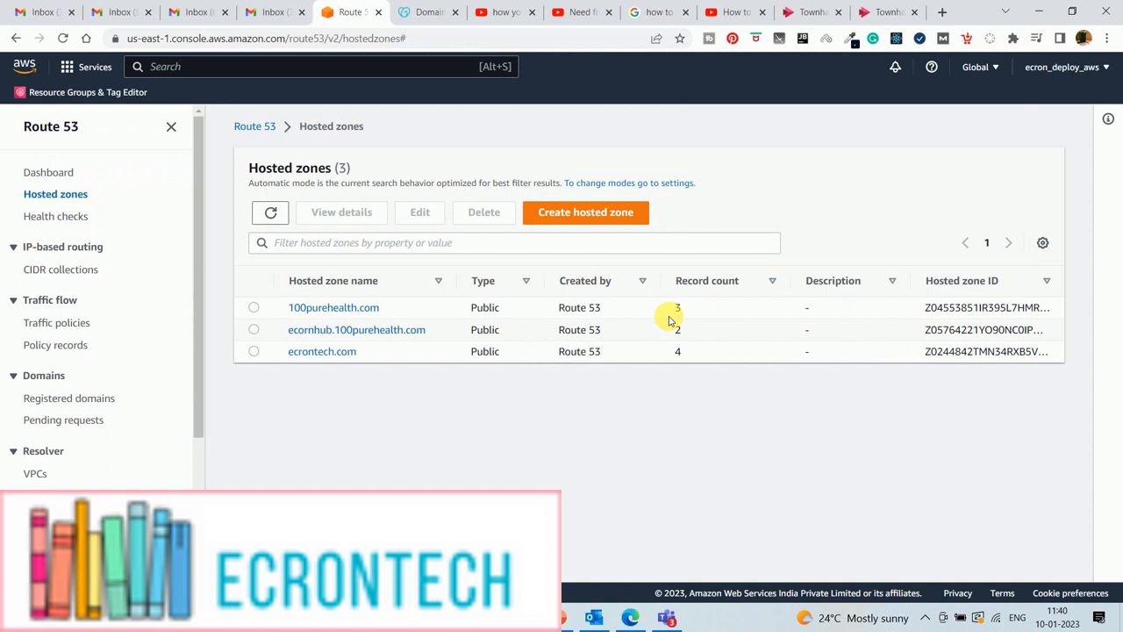
pyautogui.click(582, 215)
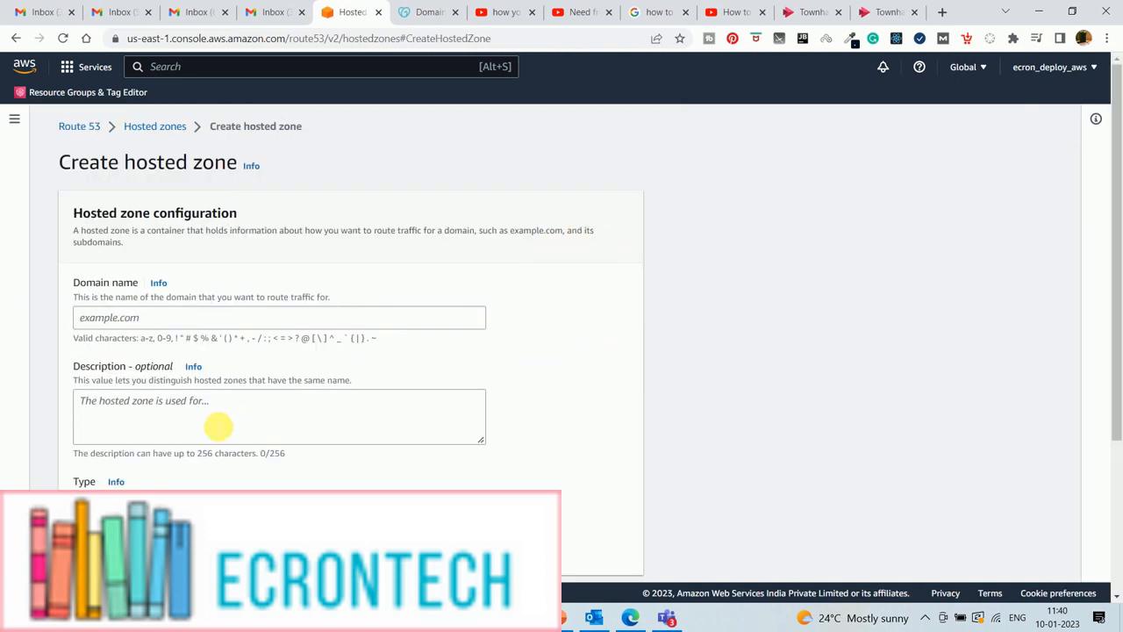
pyautogui.scroll(-1, 363, 334)
pyautogui.scroll(1, 359, 338)
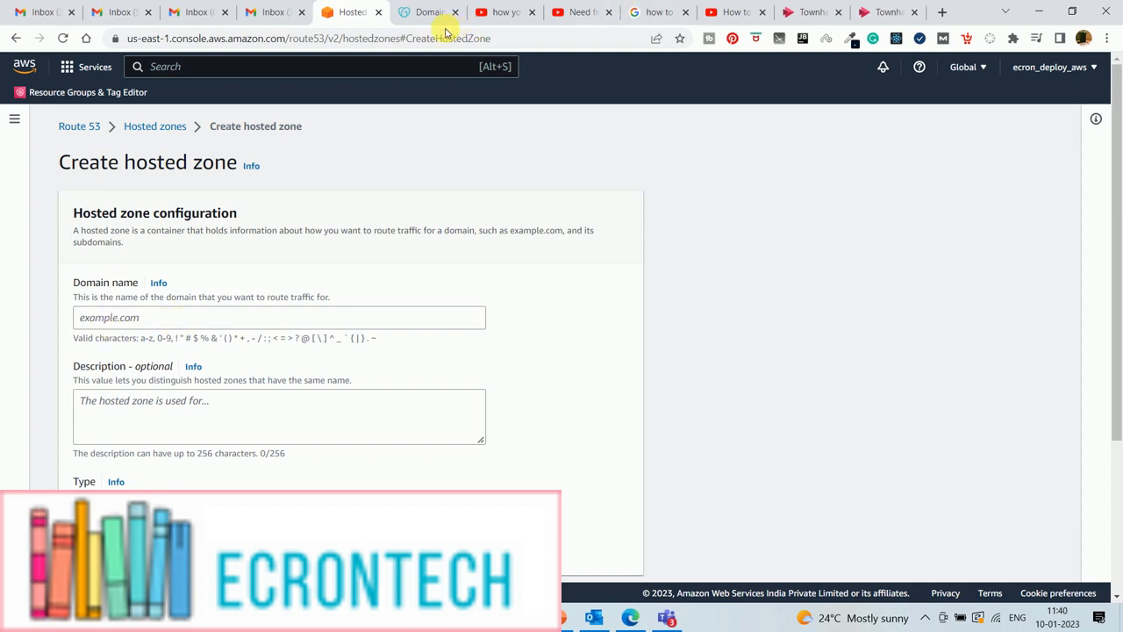
# - Check the domain name for the hosted zone in the GoDaddy domain portfolio and on the PowerPoint Step One slide
pyautogui.click(419, 13)
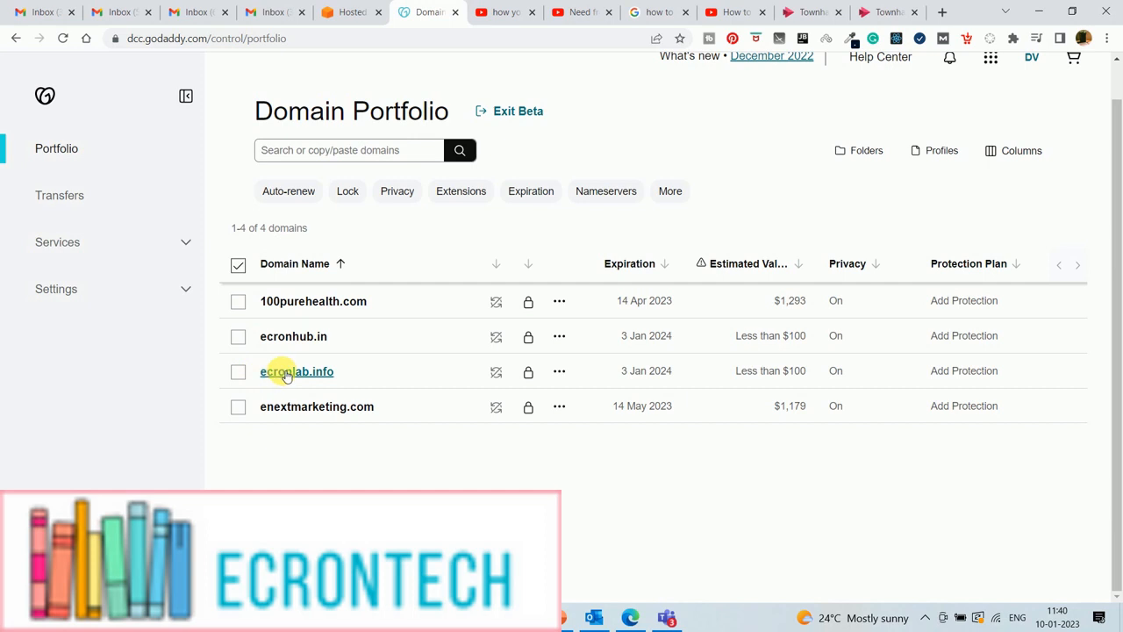
pyautogui.moveTo(328, 373); pyautogui.dragTo(552, 231)
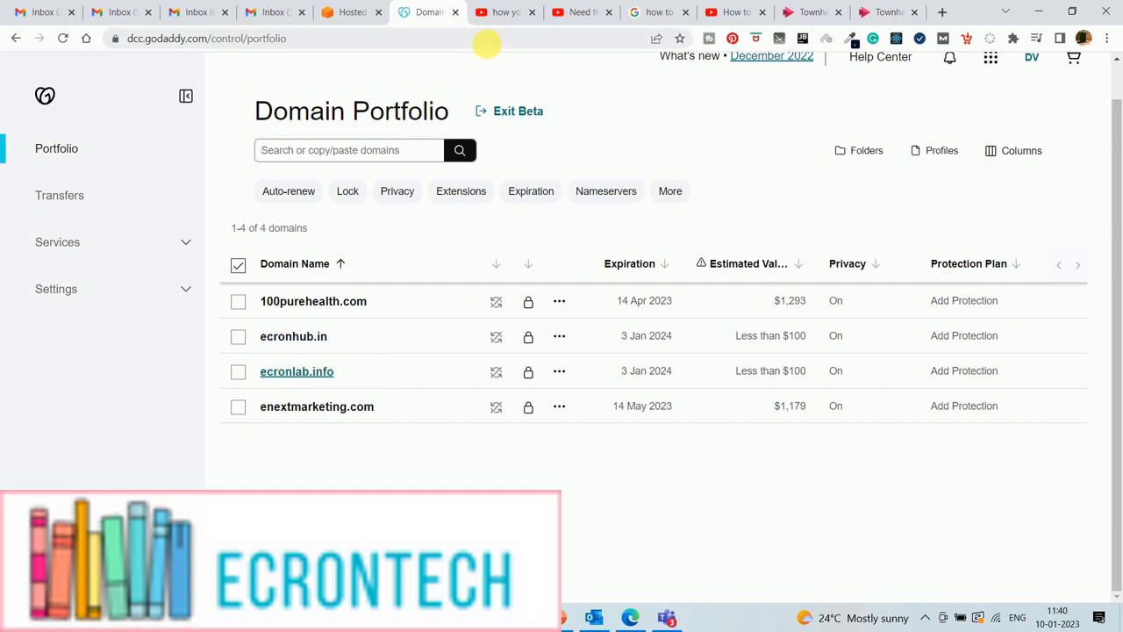
pyautogui.hotkey('alt', 'Tab')
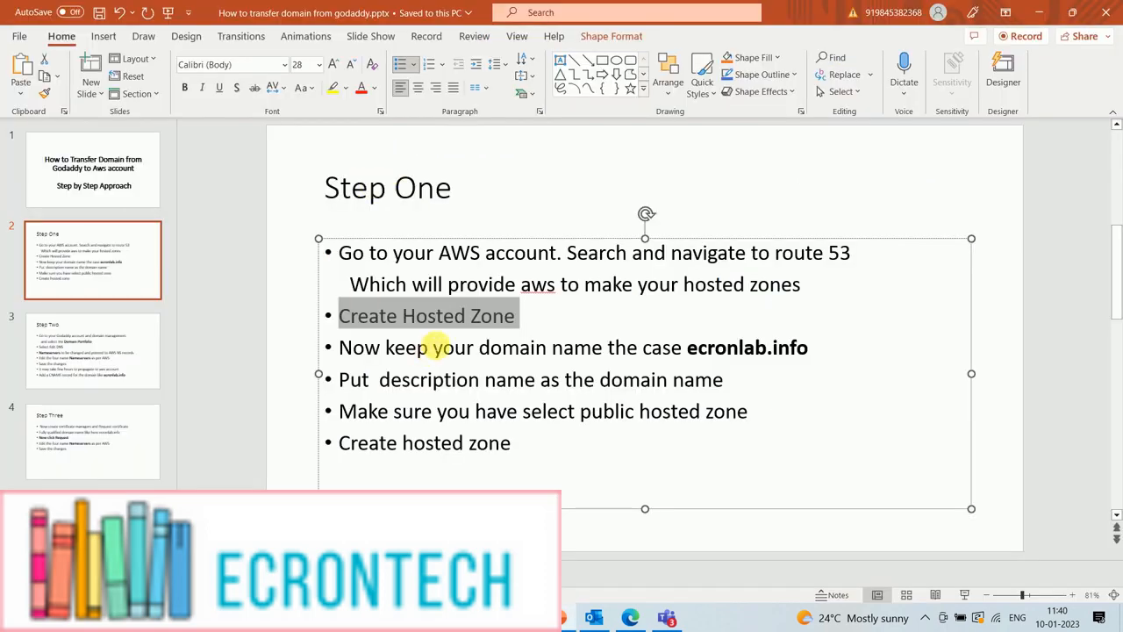
pyautogui.moveTo(689, 349); pyautogui.dragTo(788, 355)
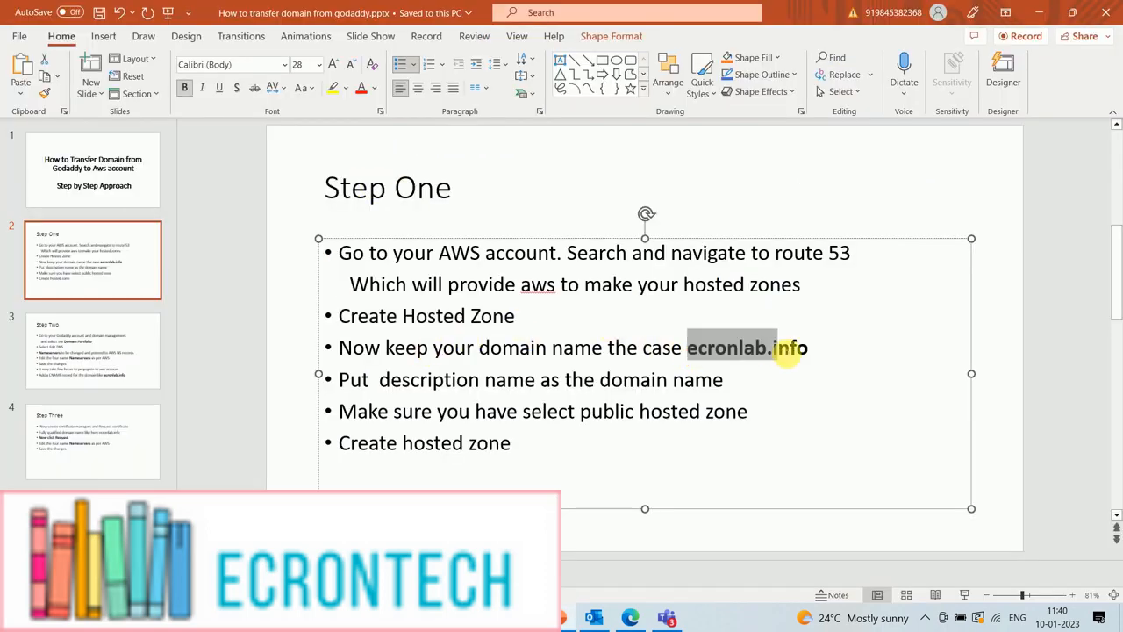
pyautogui.hotkey('alt', 'Tab')
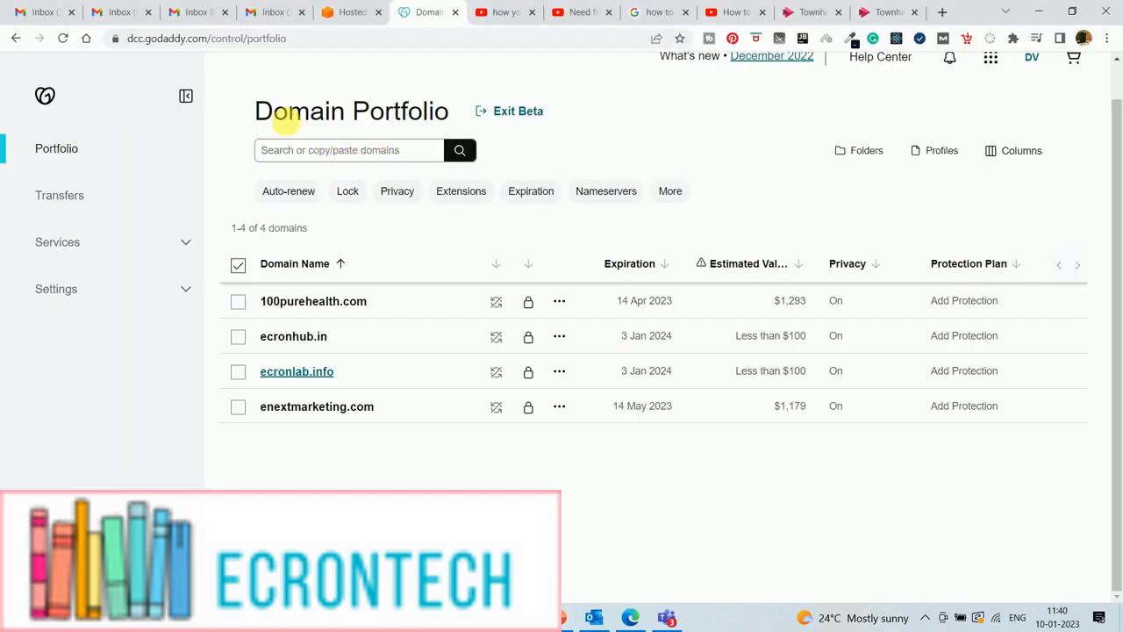
# - Return to the Route 53 hosted zone form and enter ecronlab.info as the domain name
pyautogui.click(351, 12)
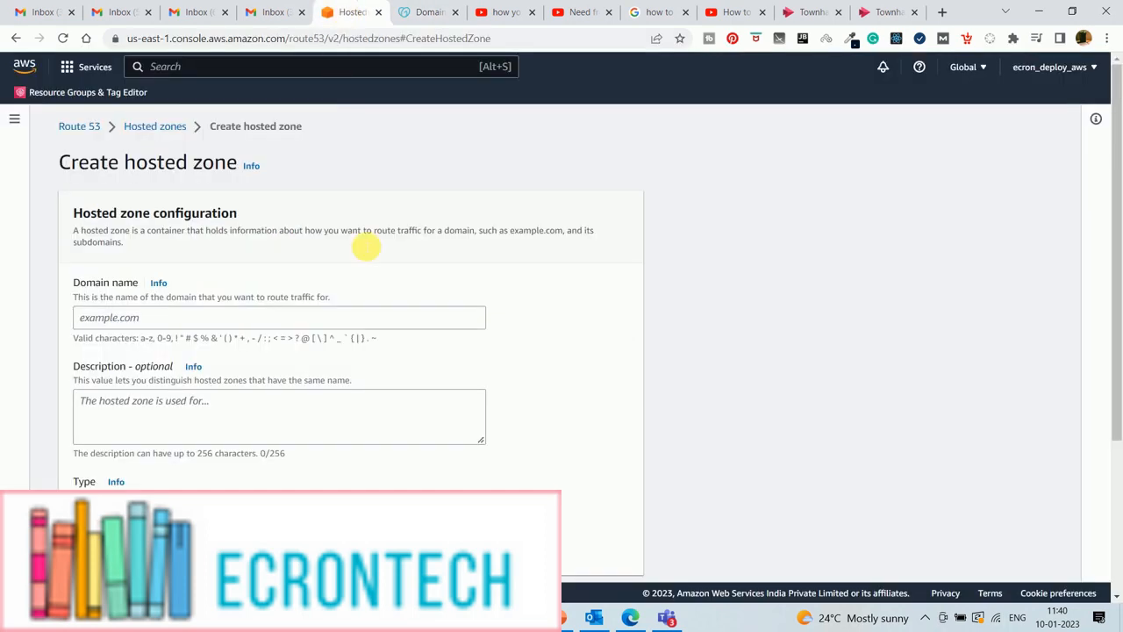
pyautogui.click(113, 323)
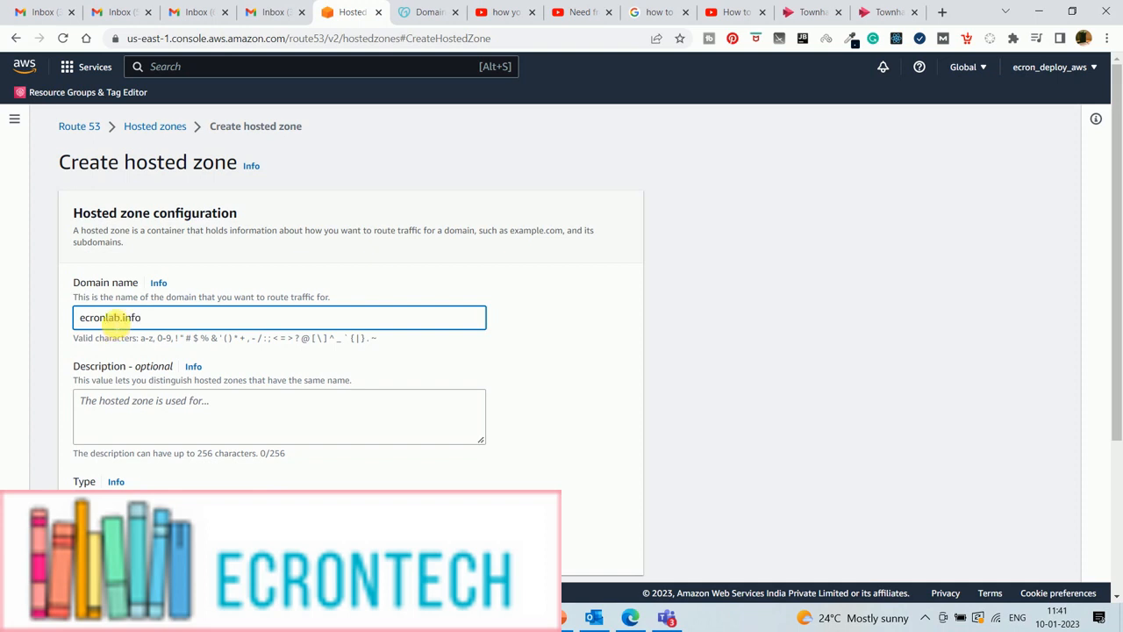
pyautogui.scroll(-3, 321, 346)
pyautogui.scroll(2, 244, 350)
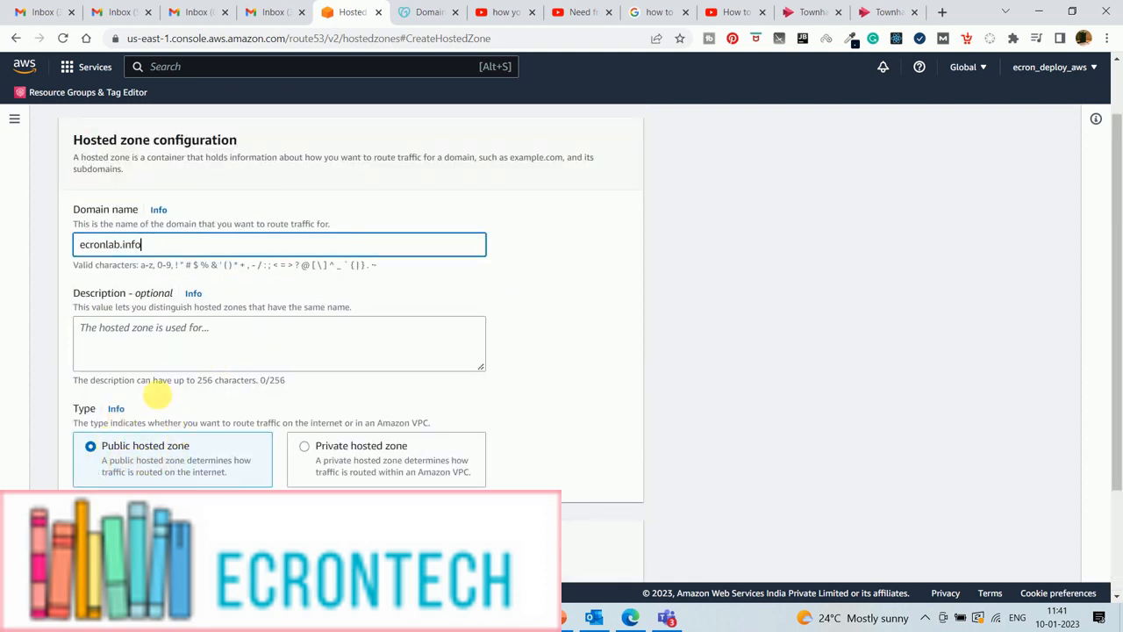
# - Enter "testing" as the description and create the public hosted zone for ecronlab.info
pyautogui.click(114, 342)
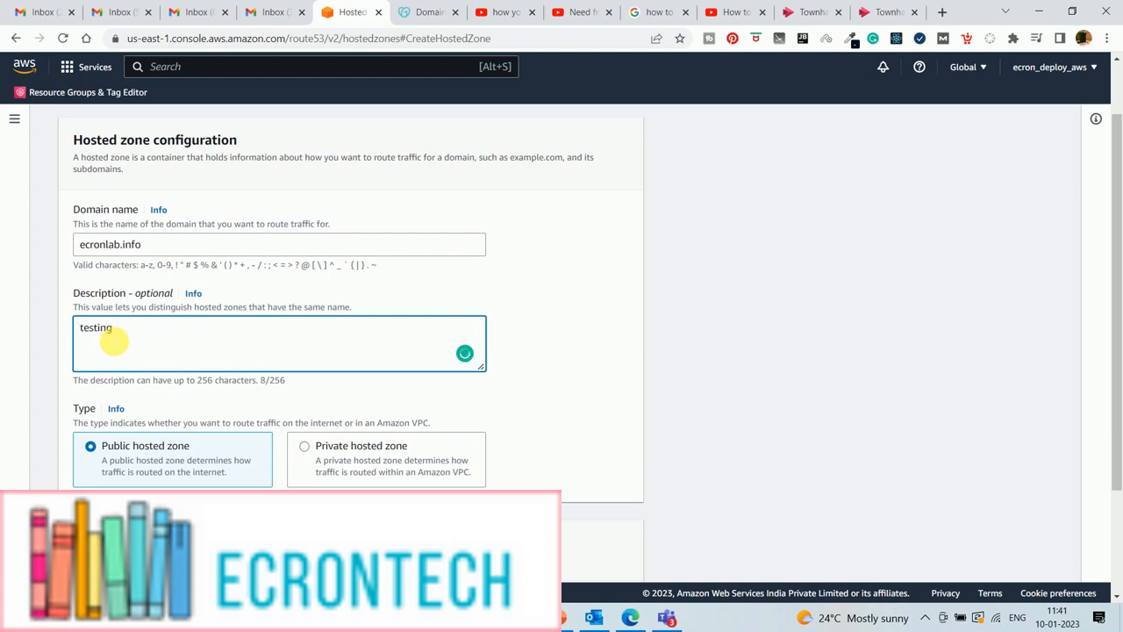
pyautogui.scroll(-2, 614, 369)
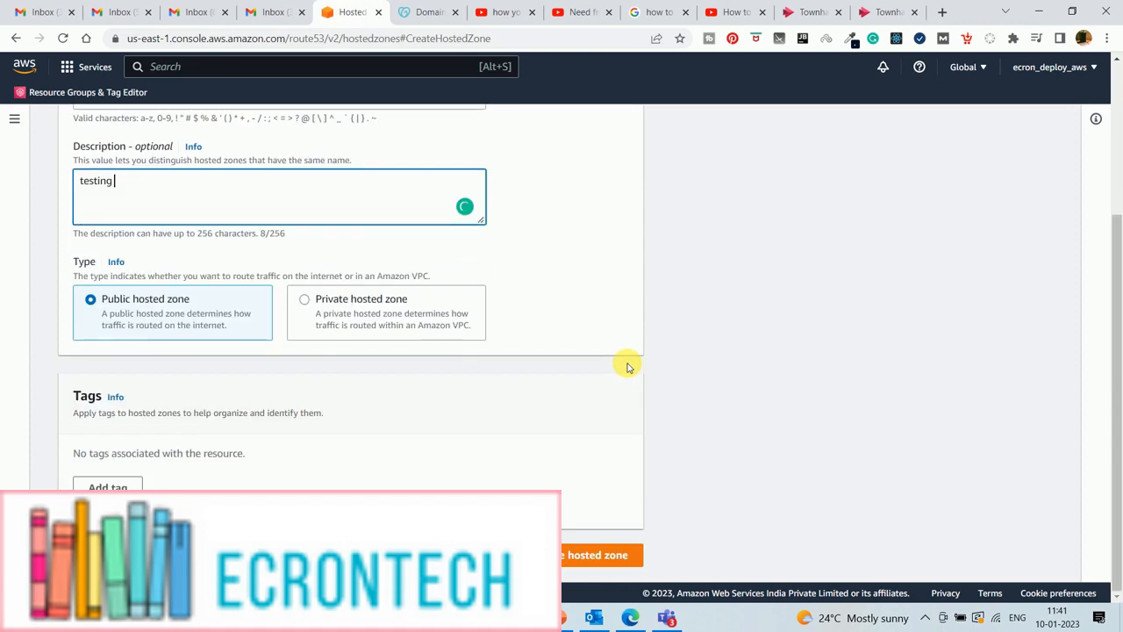
pyautogui.scroll(3, 464, 340)
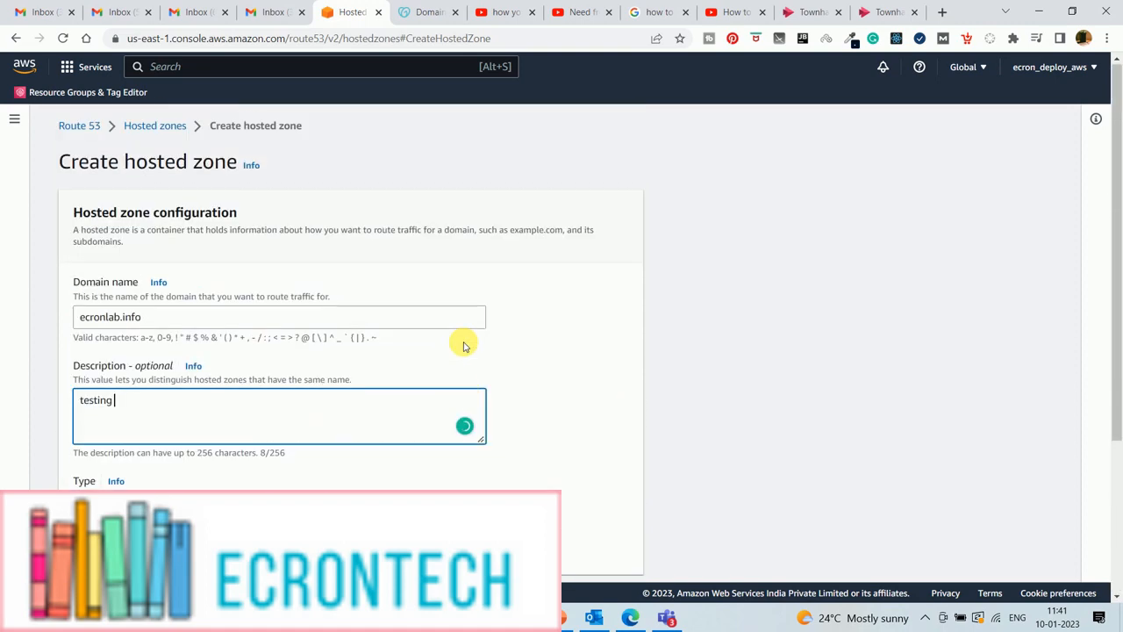
pyautogui.scroll(-3, 568, 545)
pyautogui.click(568, 548)
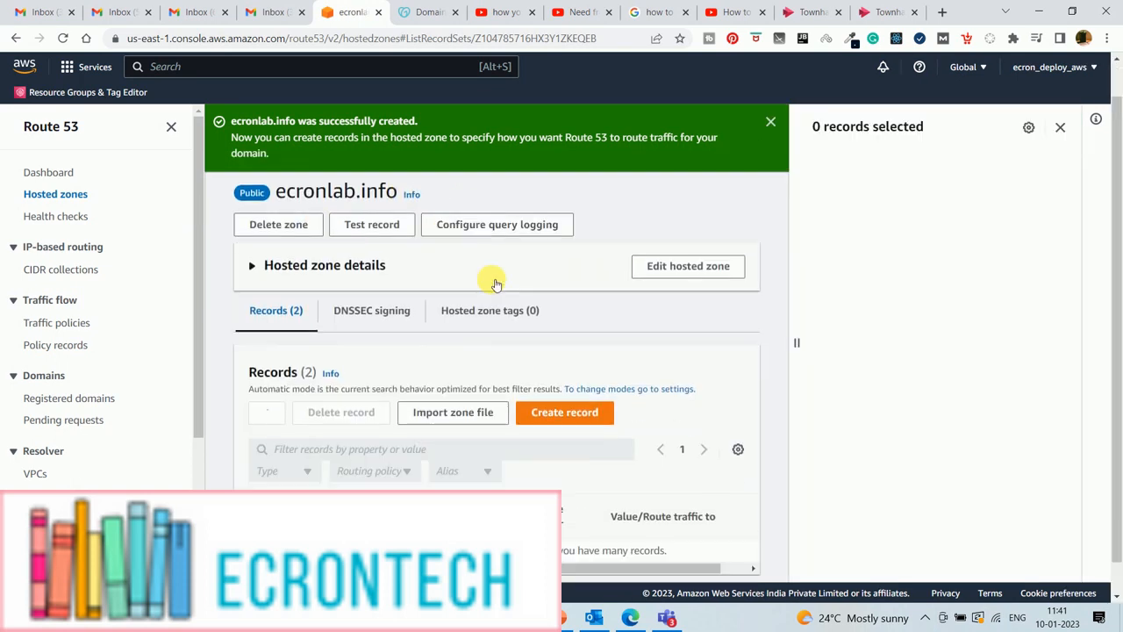
# - Dismiss the creation notice and examine the name server values in the new hosted zone's NS record
pyautogui.scroll(-2, 780, 375)
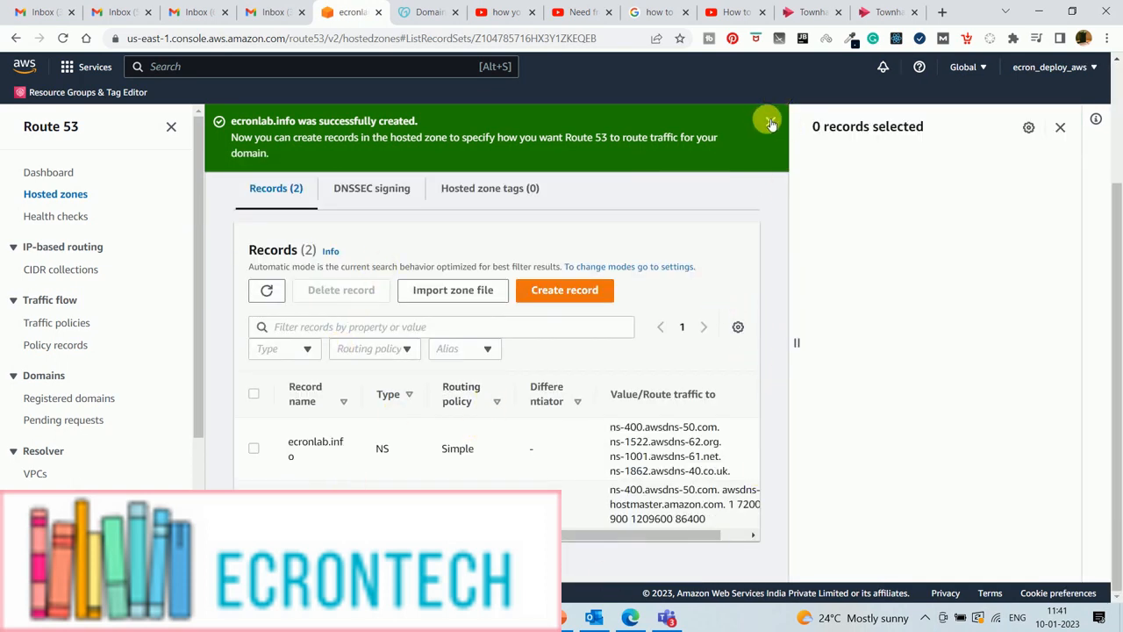
pyautogui.click(769, 123)
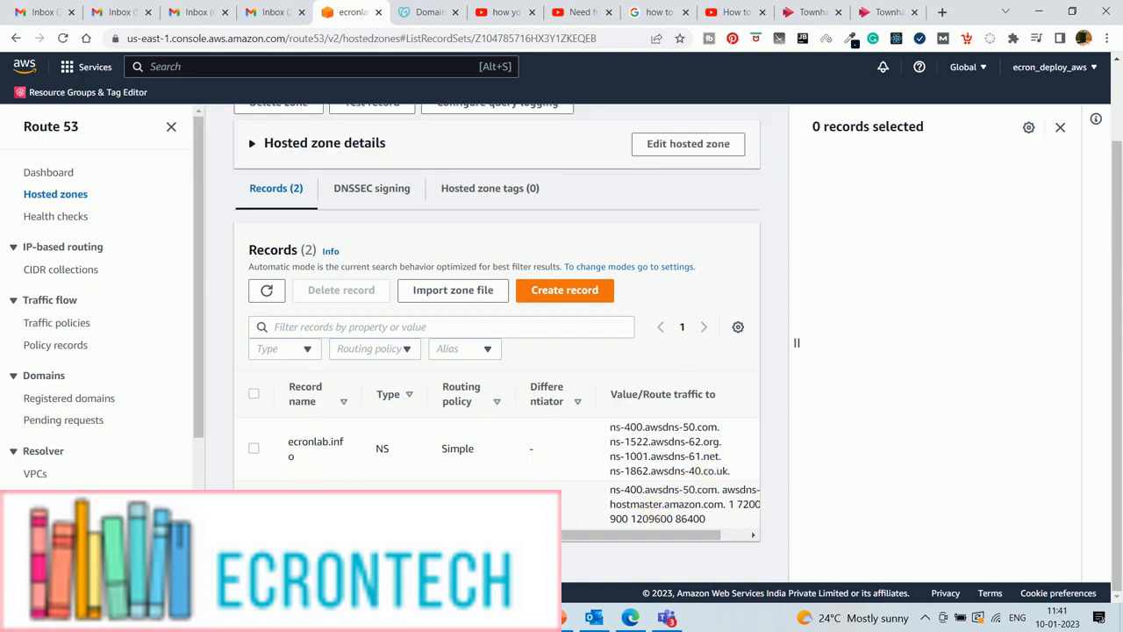
pyautogui.doubleClick(379, 448)
pyautogui.moveTo(628, 427); pyautogui.dragTo(709, 428)
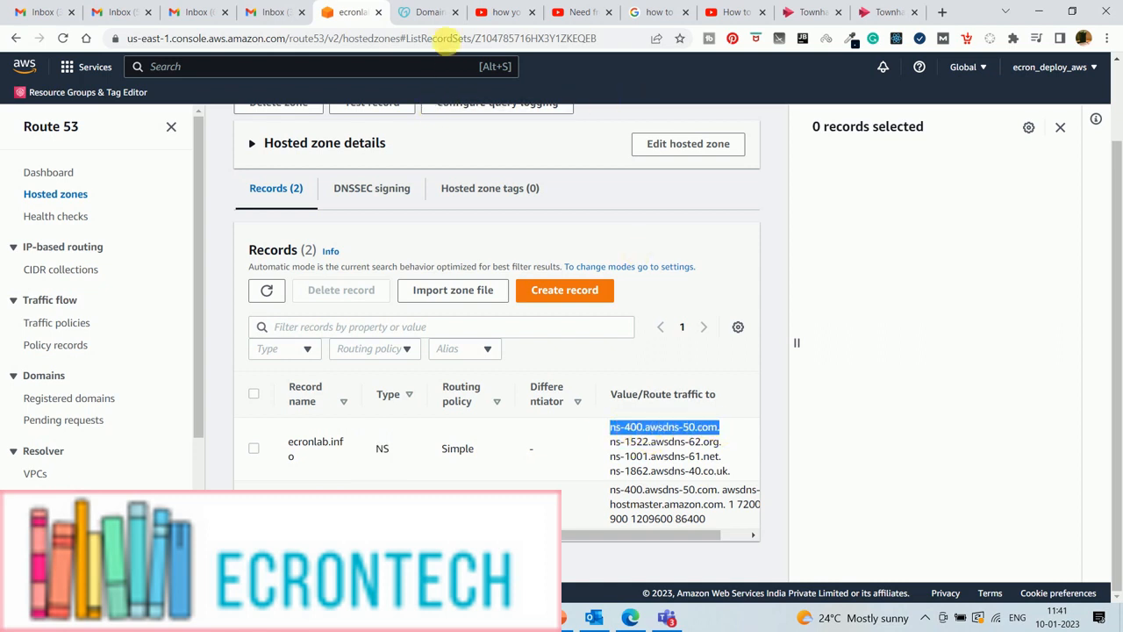
# - Switch to the GoDaddy domain portfolio, open DNS editing for ecronlab.info and review its DNS records
pyautogui.click(421, 12)
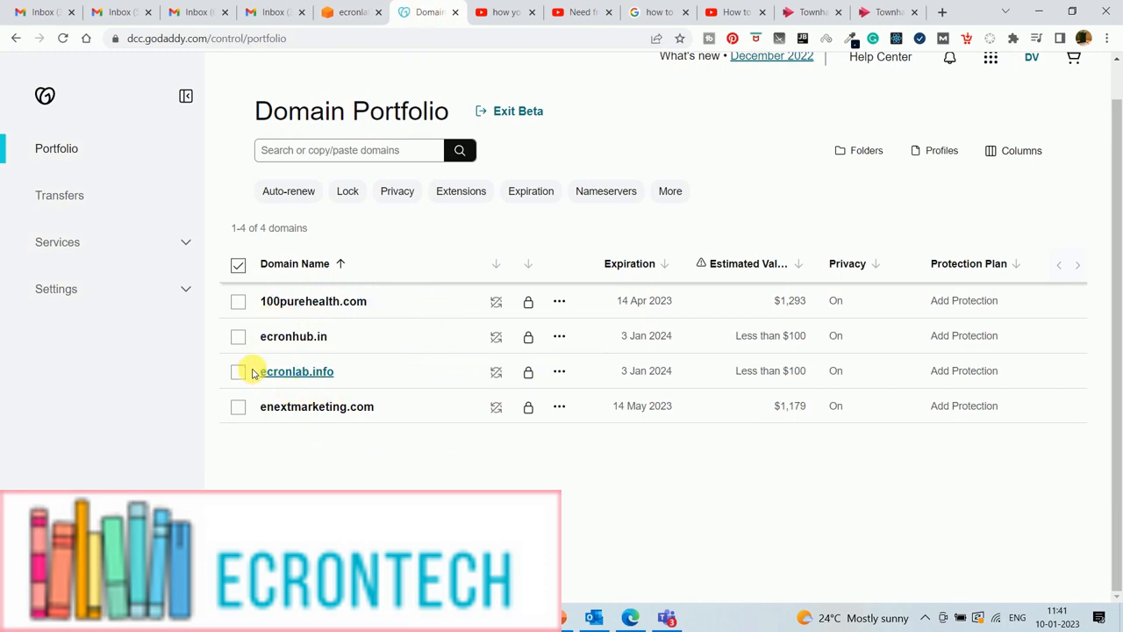
pyautogui.click(560, 371)
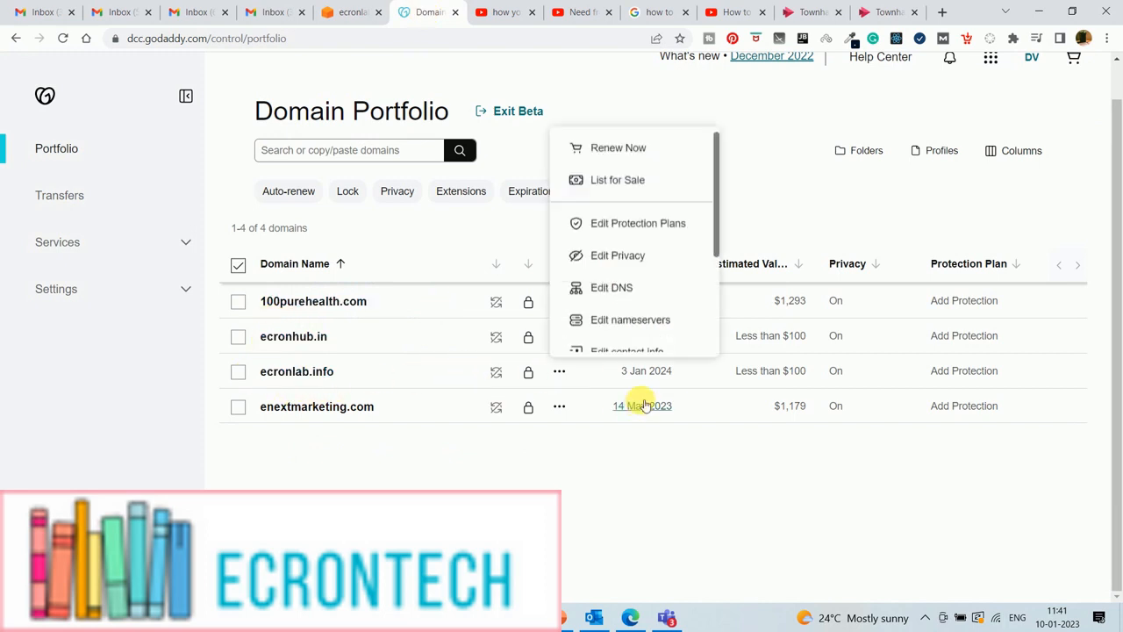
pyautogui.click(610, 293)
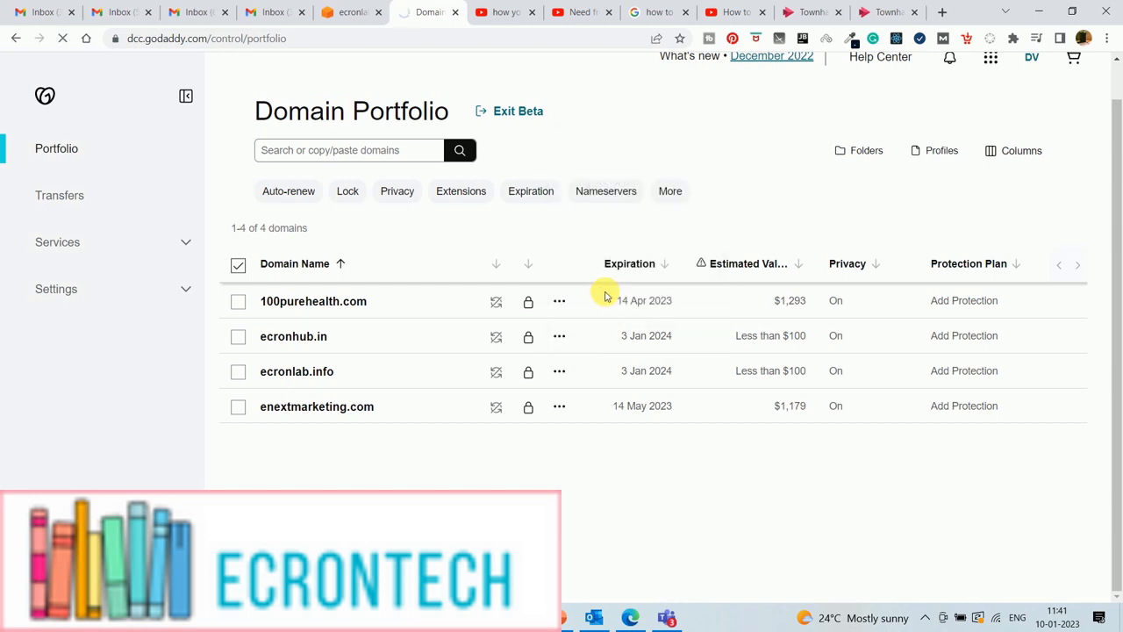
pyautogui.scroll(-2, 395, 447)
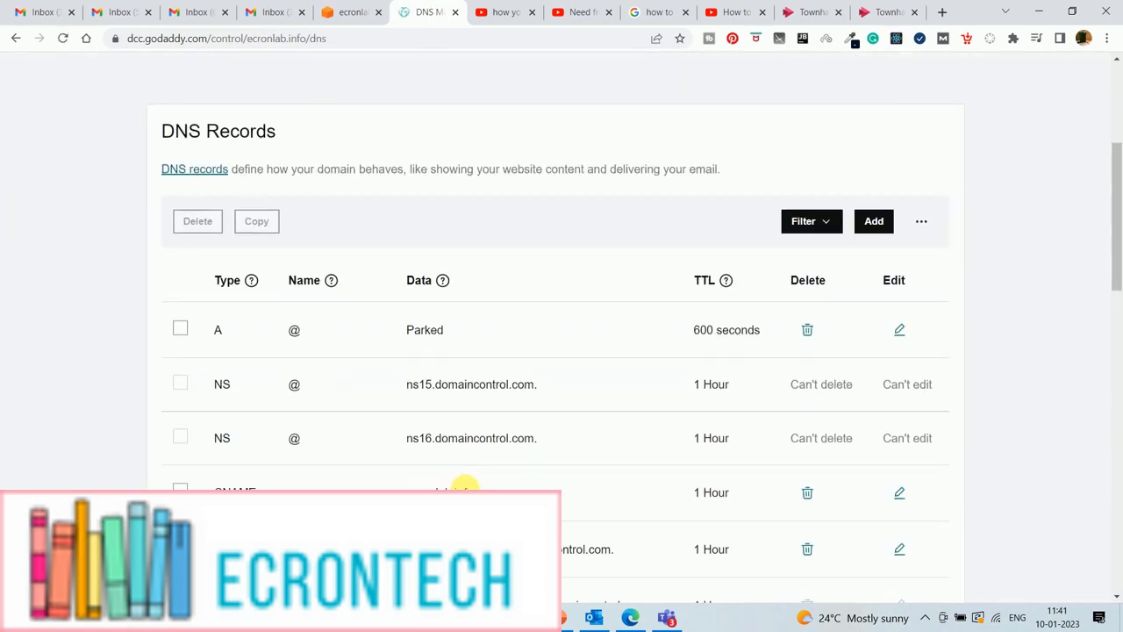
pyautogui.scroll(-2, 777, 390)
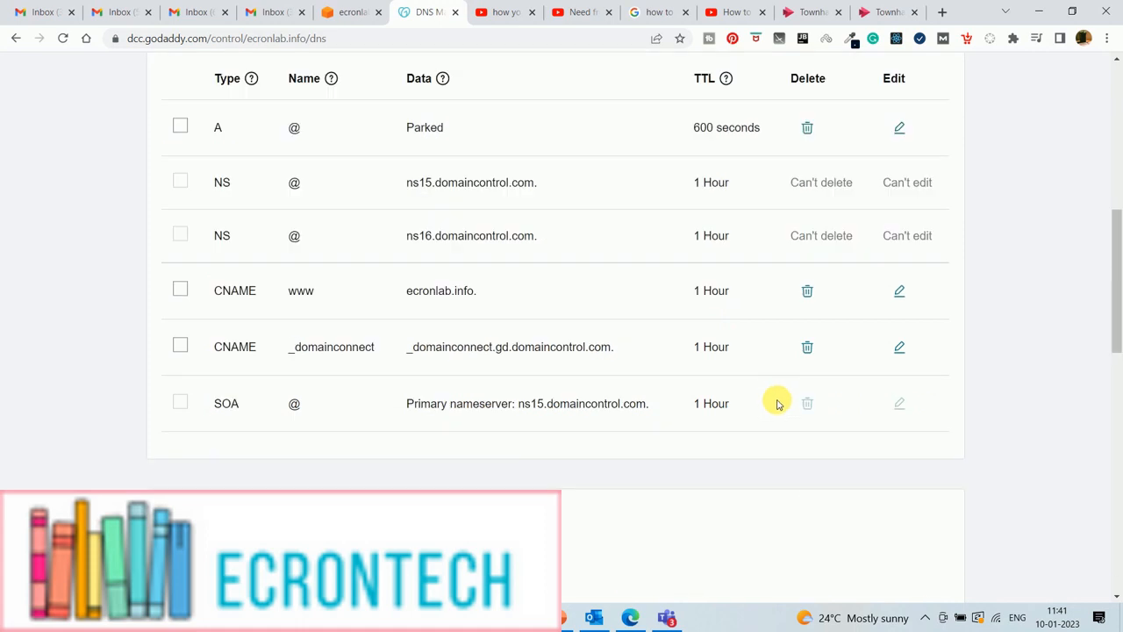
# - Examine the Nameservers section in GoDaddy and read the Step Two slide in PowerPoint on pointing nameservers to the AWS NS records
pyautogui.scroll(-3, 690, 461)
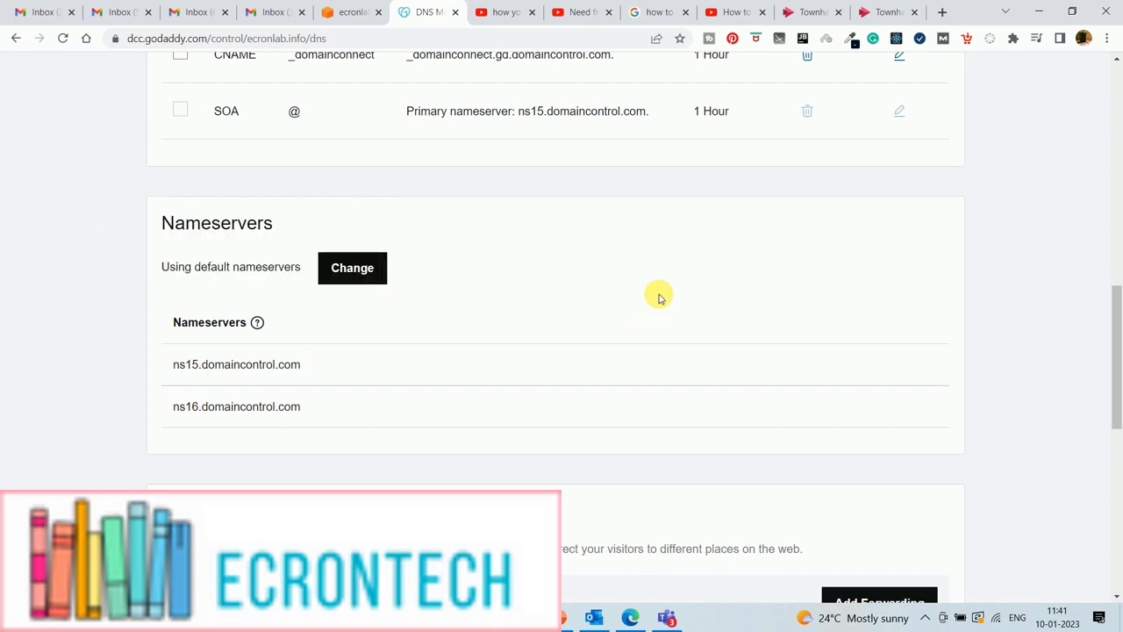
pyautogui.hotkey('alt', 'Tab')
pyautogui.click(75, 360)
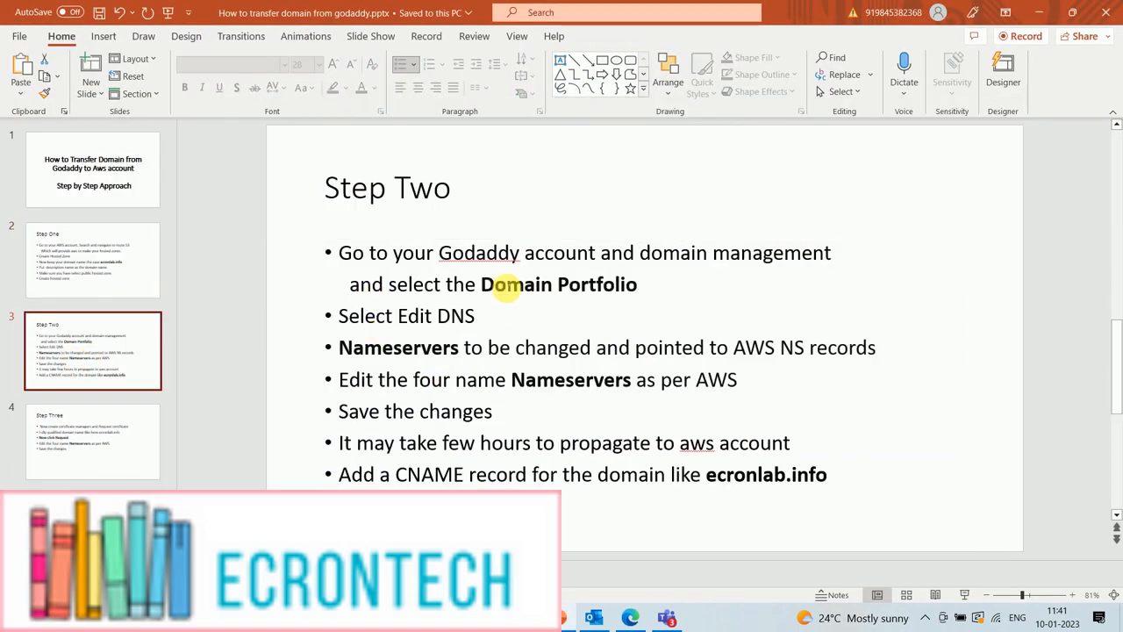
pyautogui.moveTo(342, 254); pyautogui.dragTo(822, 280)
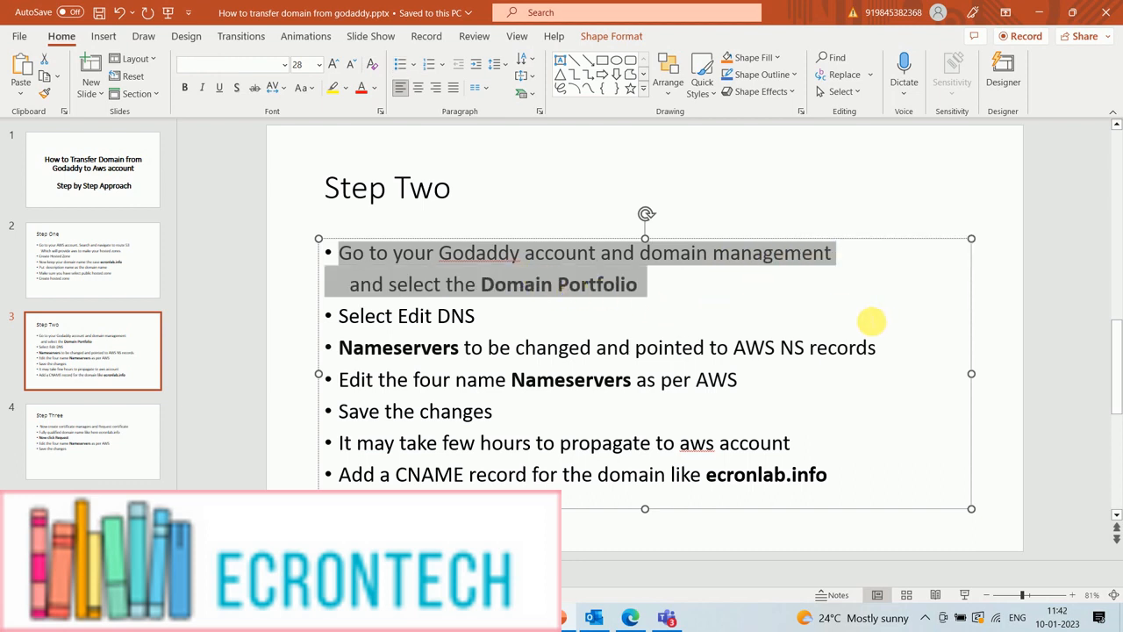
pyautogui.hotkey('alt', 'Tab')
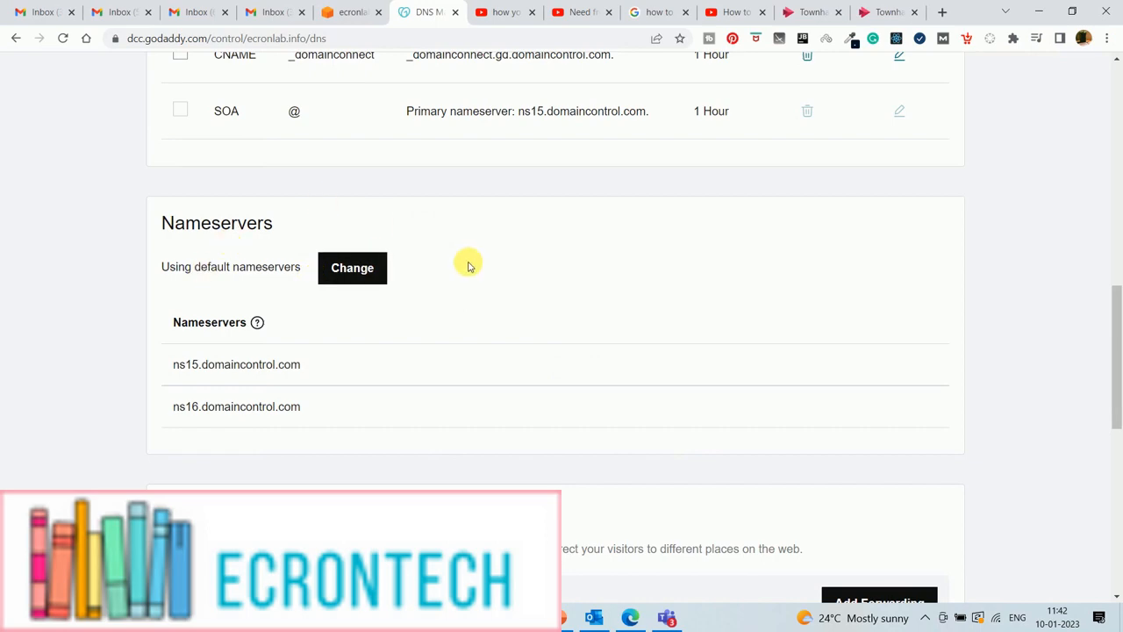
pyautogui.scroll(8, 469, 294)
pyautogui.scroll(-8, 448, 290)
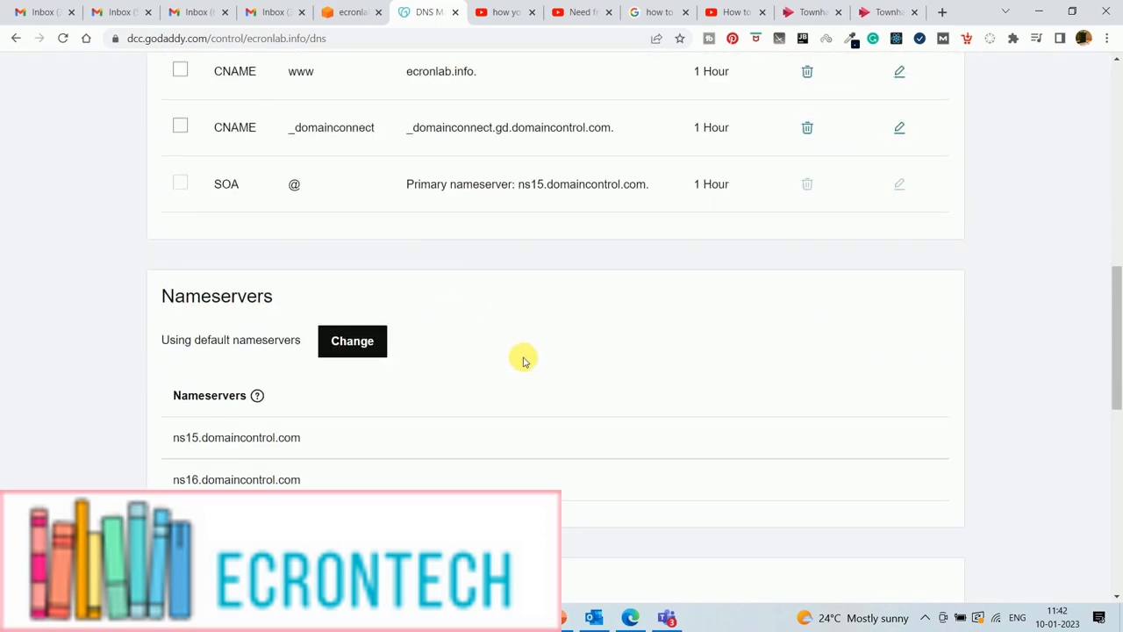
pyautogui.hotkey('alt', 'Tab')
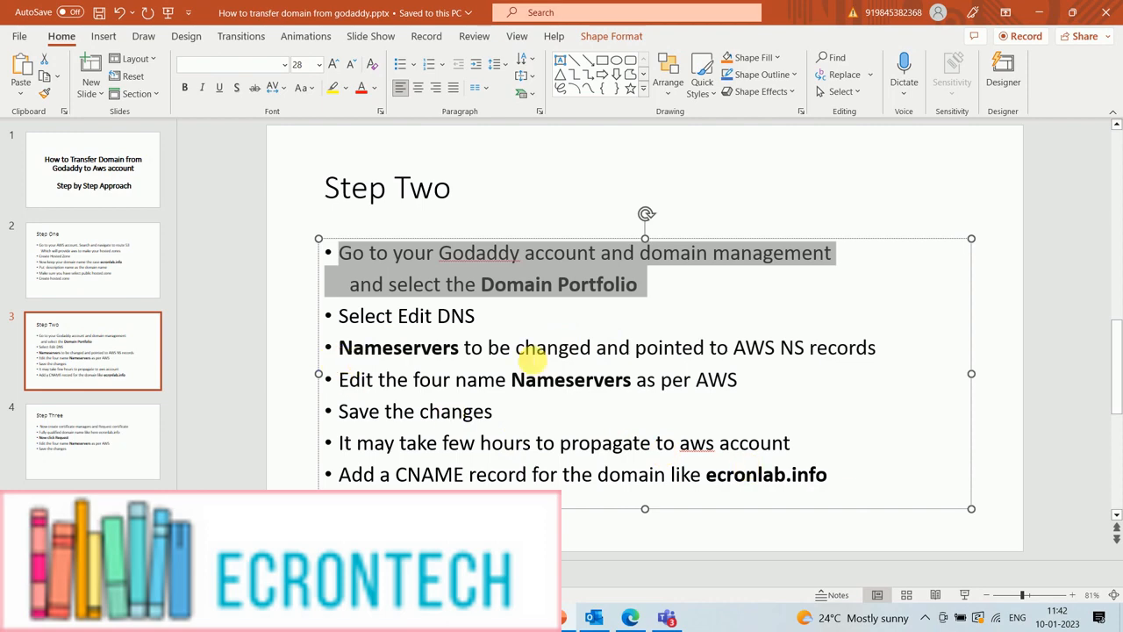
pyautogui.moveTo(708, 349); pyautogui.dragTo(880, 351)
# - Return to GoDaddy and start changing the nameservers of ecronlab.info, choosing to enter custom nameservers
pyautogui.hotkey('alt', 'Tab')
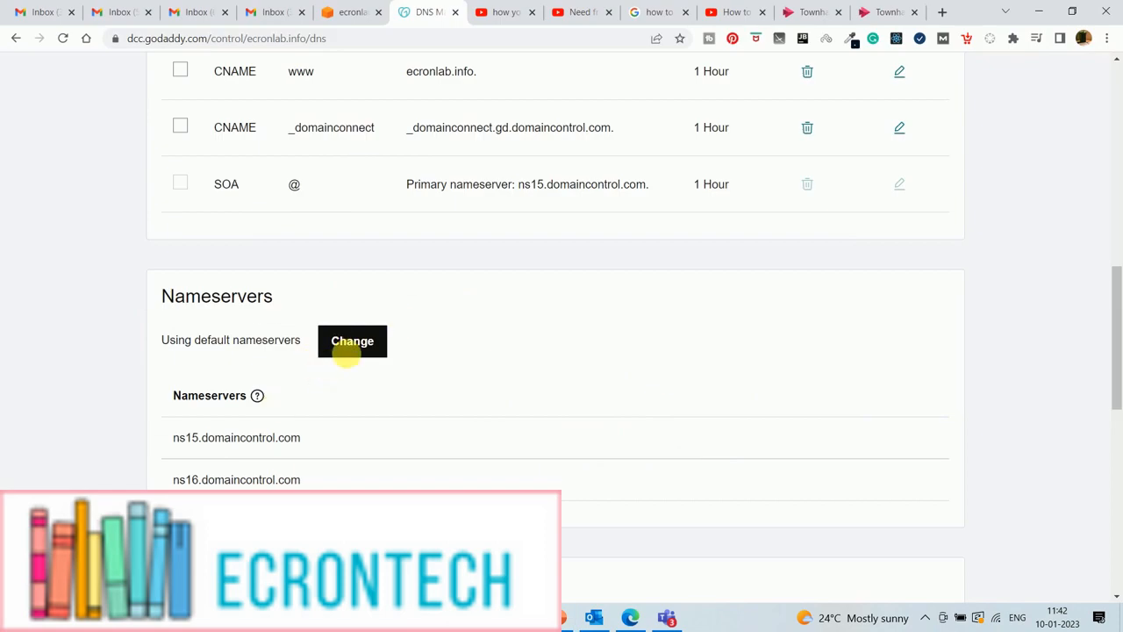
pyautogui.click(365, 346)
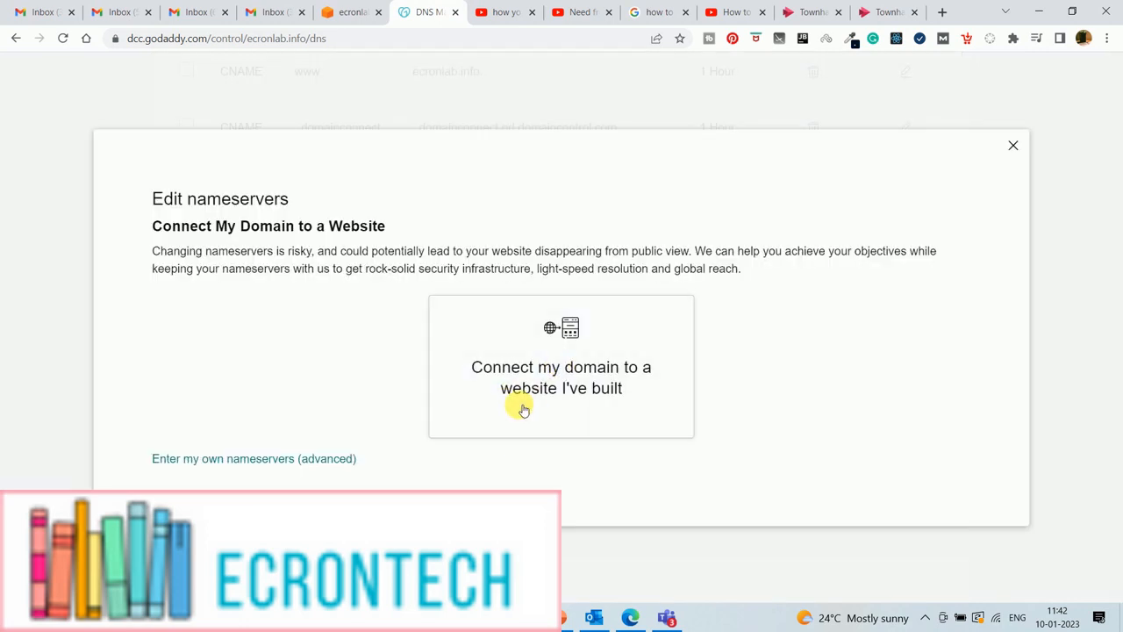
pyautogui.click(207, 461)
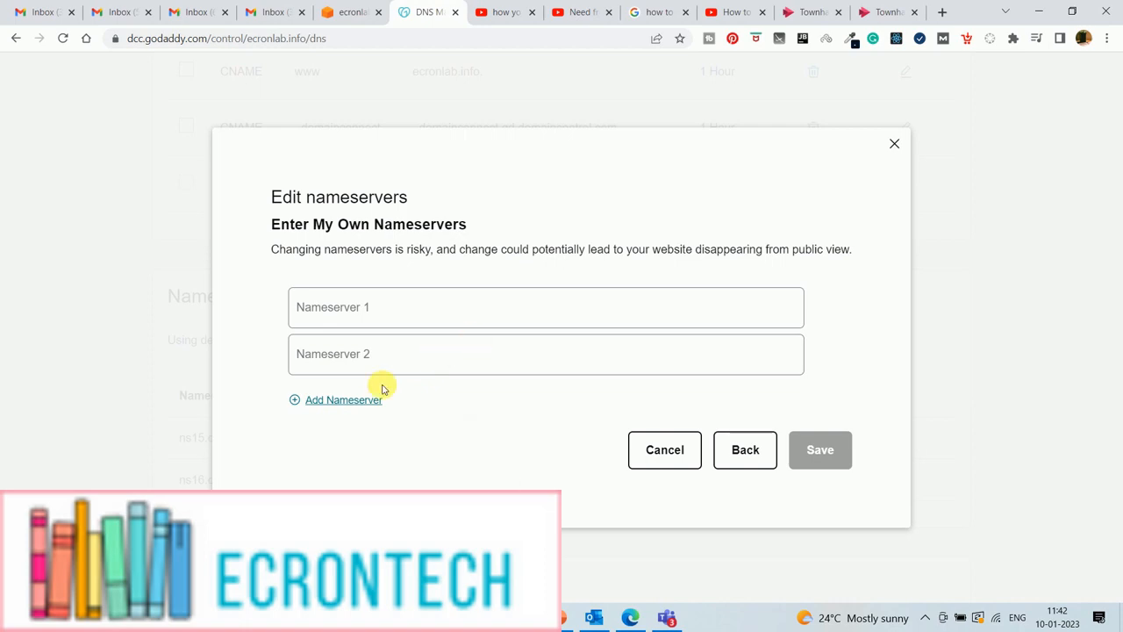
pyautogui.hotkey('alt', 'Tab')
pyautogui.hotkey('alt', 'Tab')
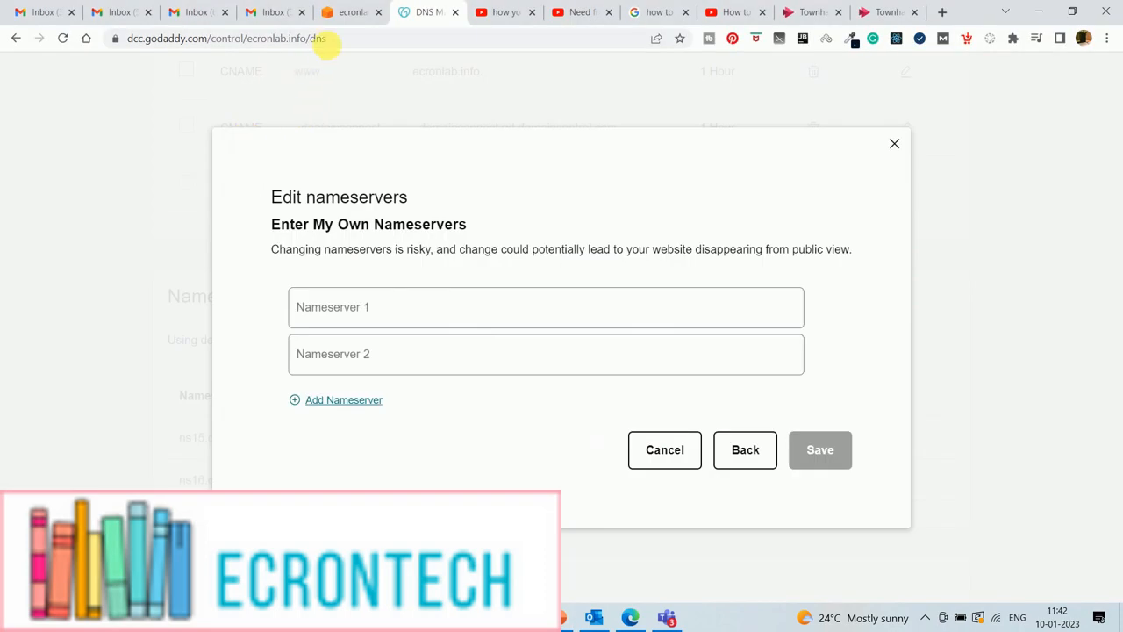
# - Copy ns-400.awsdns-50.com from the Route 53 NS record and paste it as Nameserver 1 in GoDaddy
pyautogui.click(349, 18)
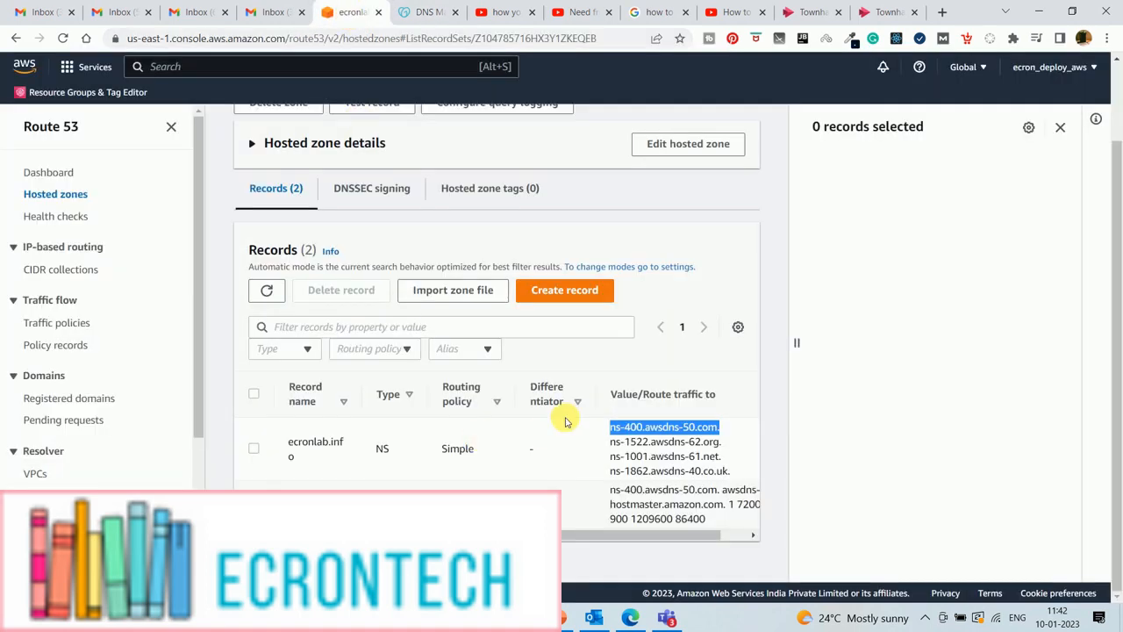
pyautogui.click(720, 429)
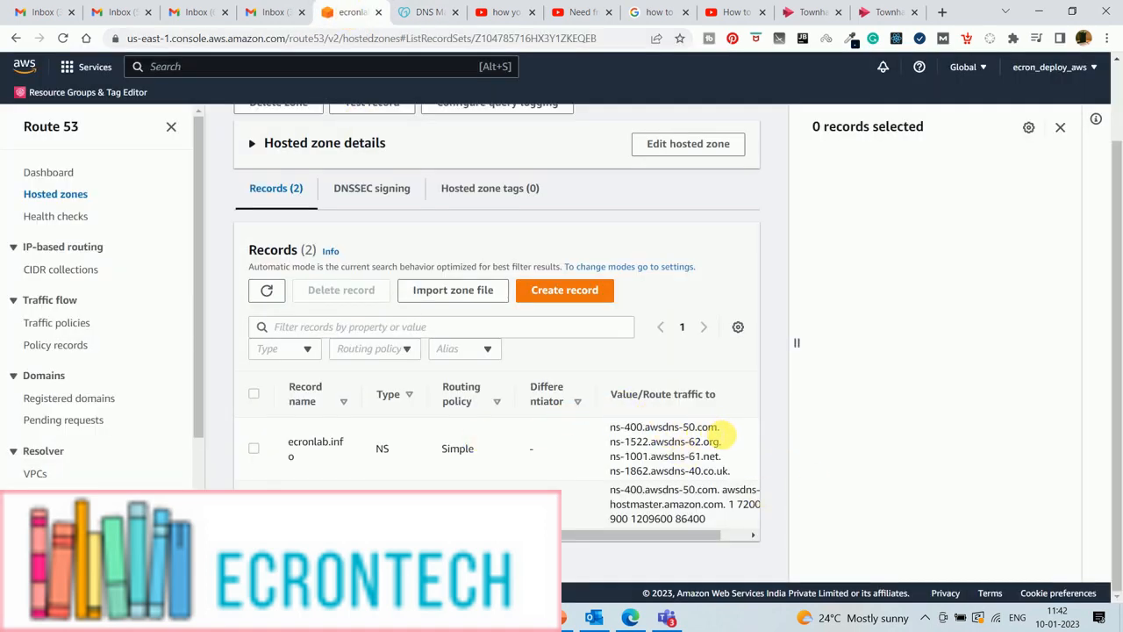
pyautogui.moveTo(719, 429); pyautogui.dragTo(605, 429)
pyautogui.hotkey('ctrl', 'c')
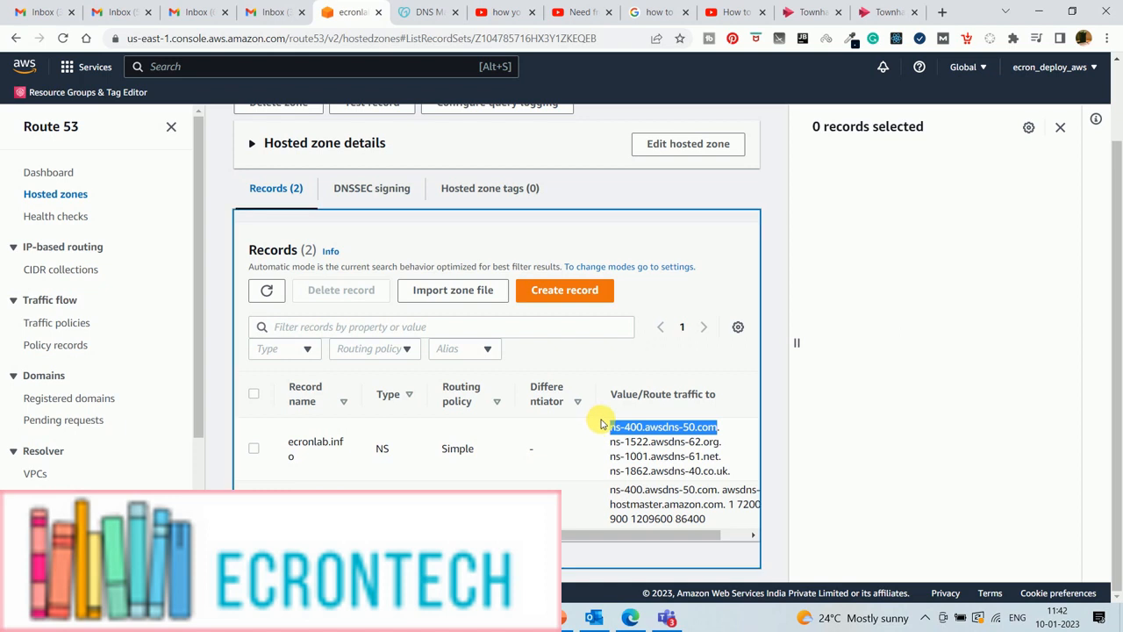
pyautogui.click(419, 7)
pyautogui.click(319, 321)
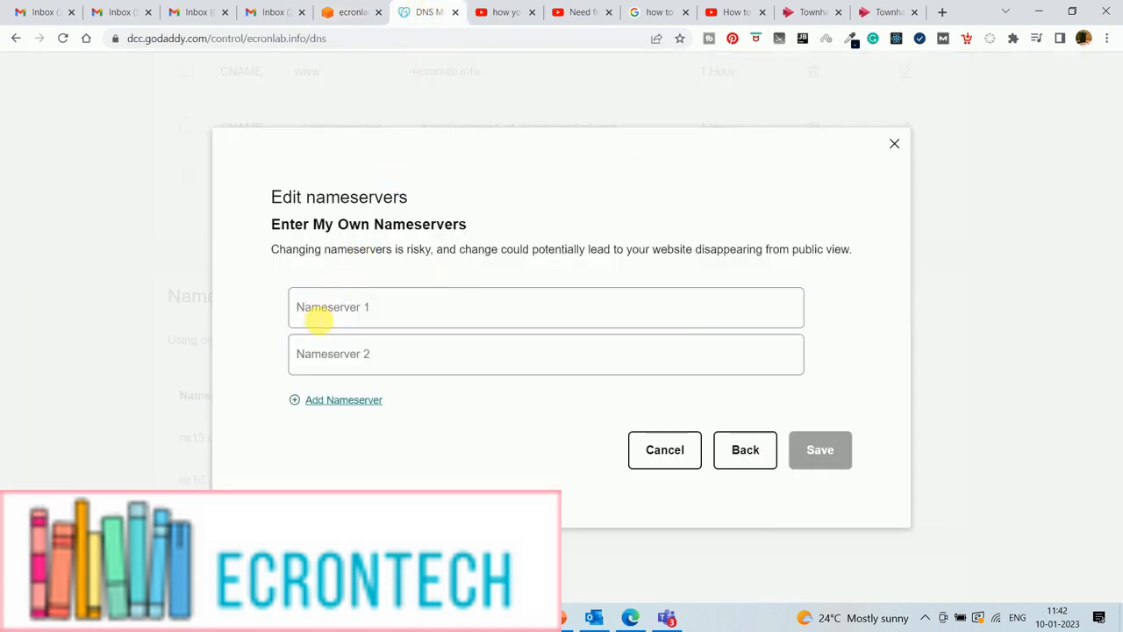
pyautogui.hotkey('ctrl', 'v')
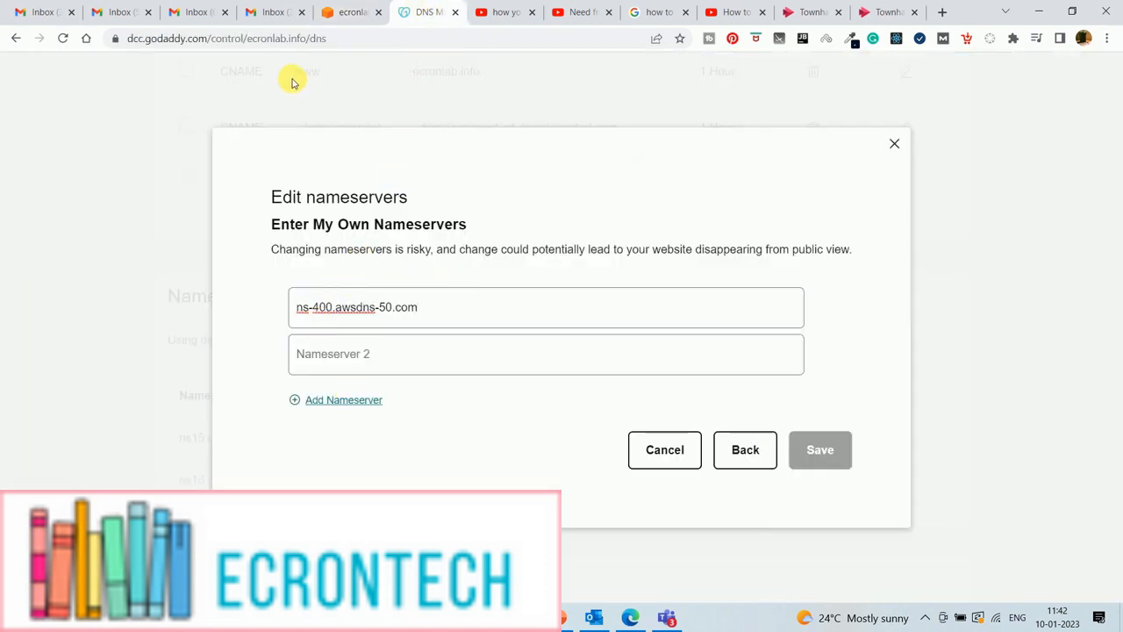
# - Copy ns-1522.awsdns-62.org from the Route 53 NS record and paste it as Nameserver 2 in GoDaddy
pyautogui.click(347, 12)
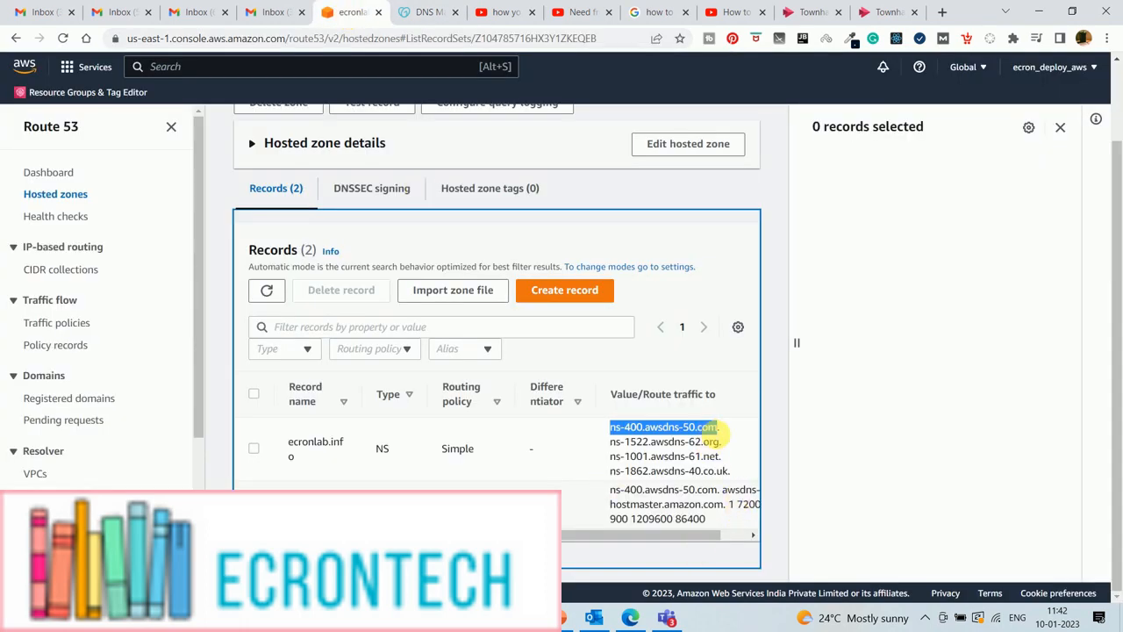
pyautogui.moveTo(721, 443); pyautogui.dragTo(614, 447)
pyautogui.hotkey('ctrl', 'c')
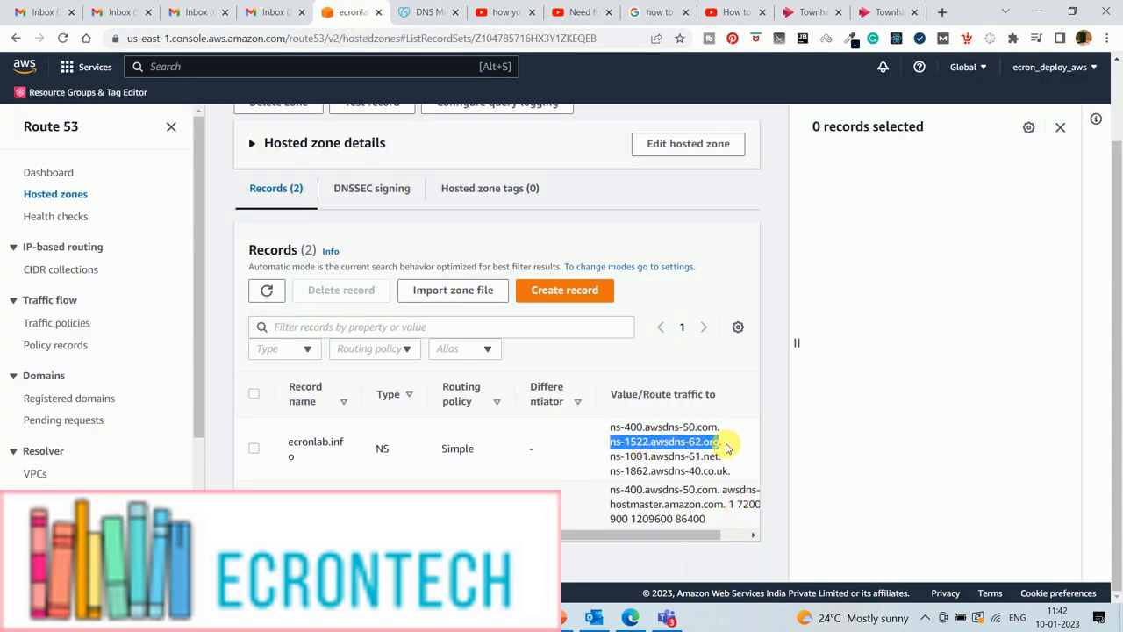
pyautogui.click(428, 12)
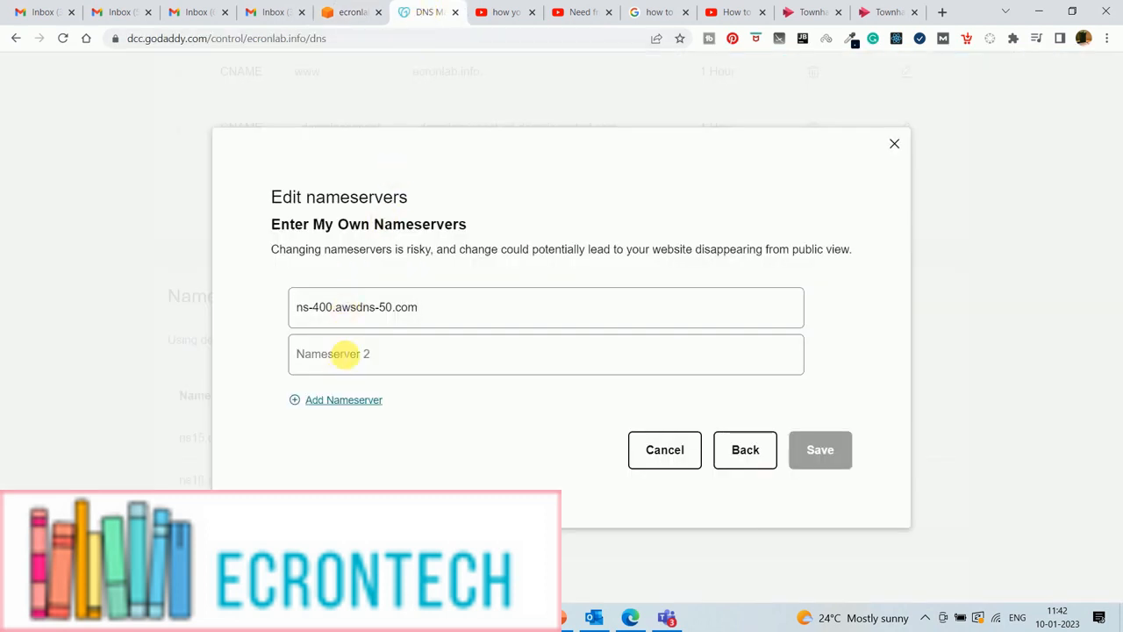
pyautogui.click(344, 353)
pyautogui.hotkey('ctrl', 'v')
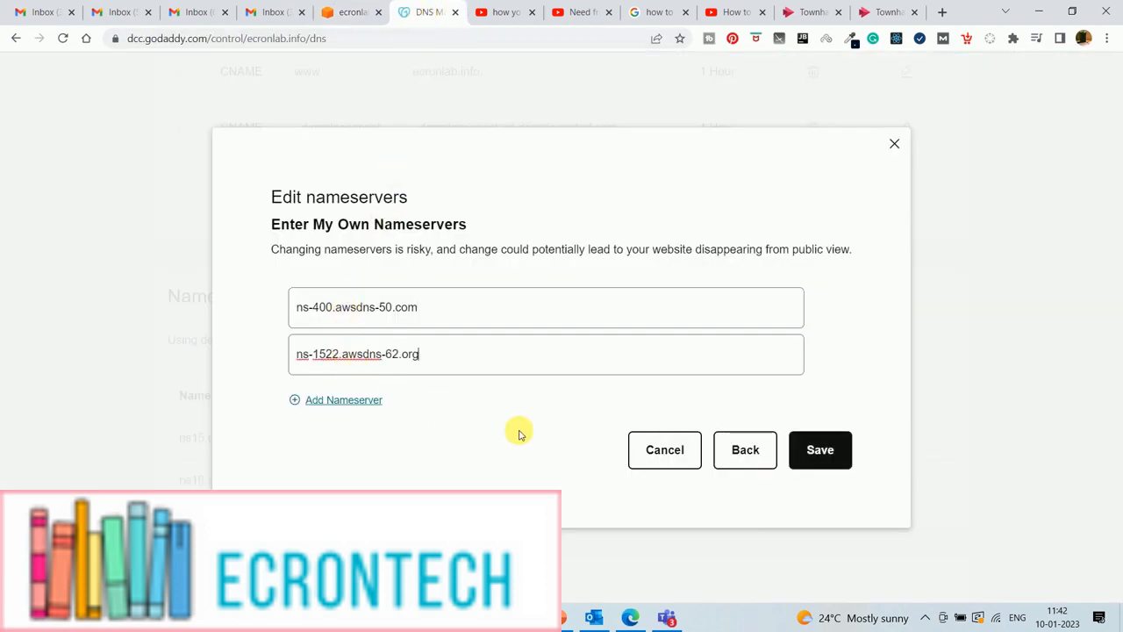
# - Add a third nameserver entry in GoDaddy, fill it with ns-1001.awsdns-61.net from Route 53, and add a fourth entry
pyautogui.click(338, 400)
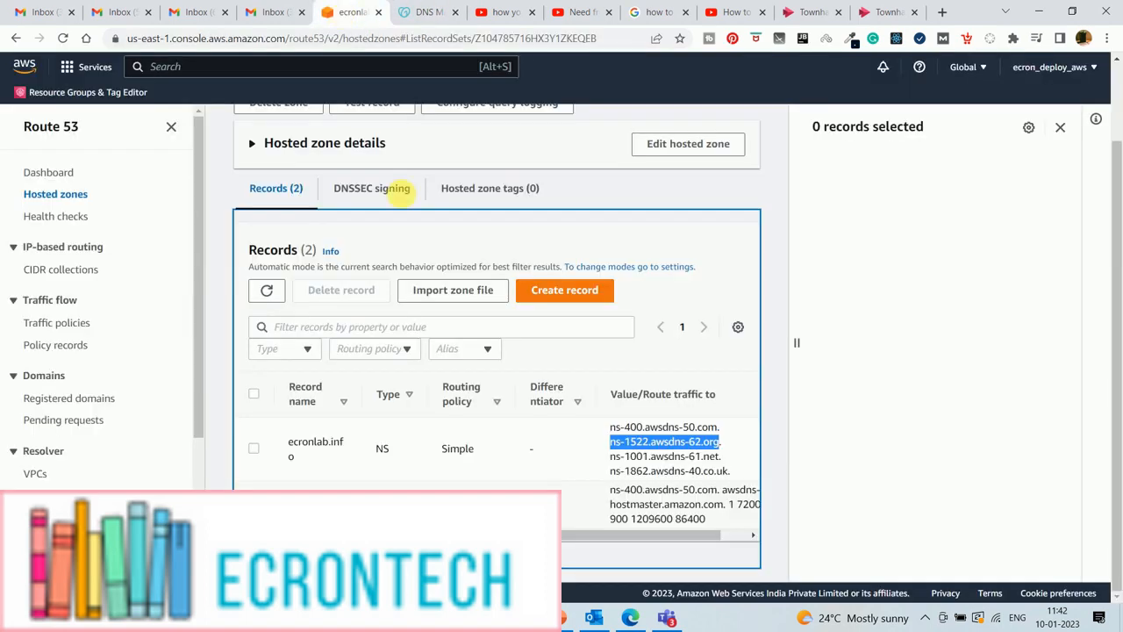
pyautogui.click(351, 12)
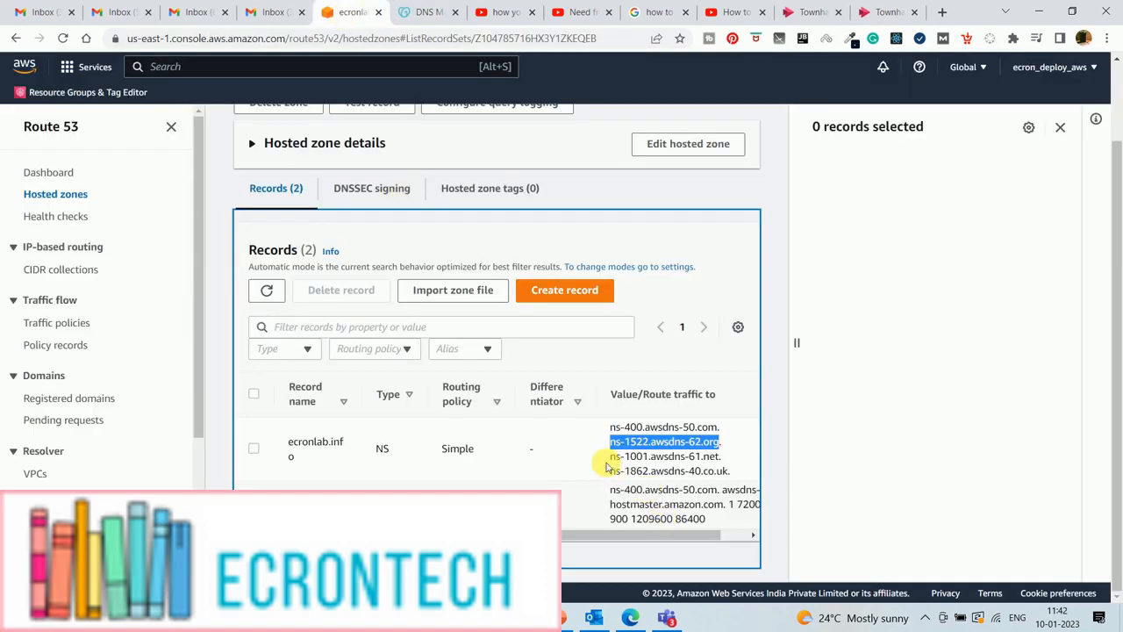
pyautogui.moveTo(608, 456); pyautogui.dragTo(720, 463)
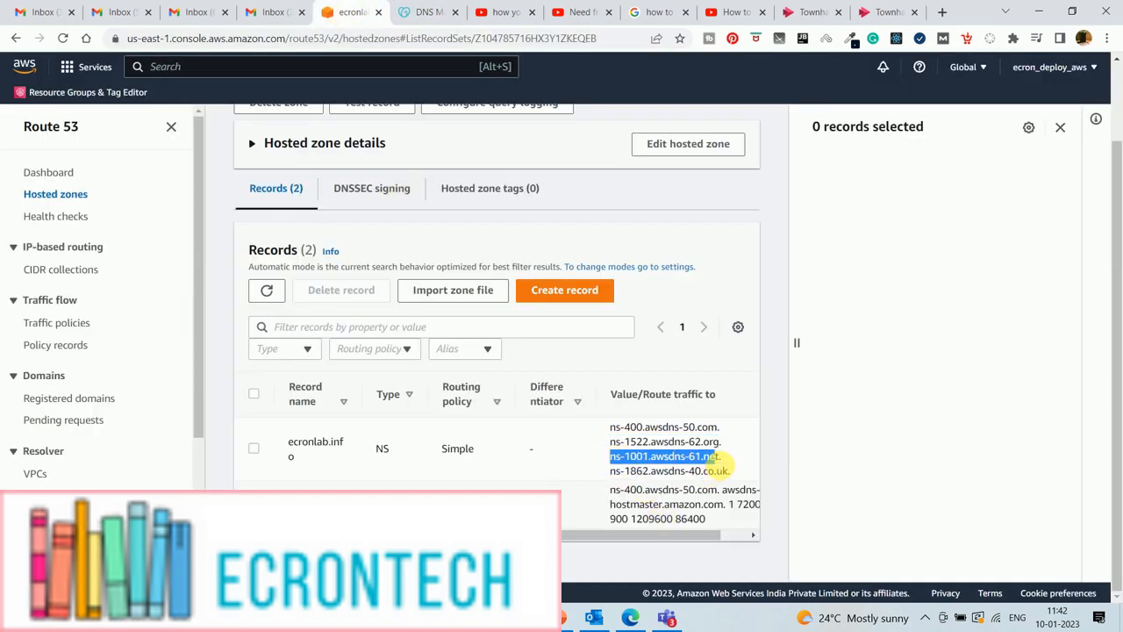
pyautogui.click(425, 12)
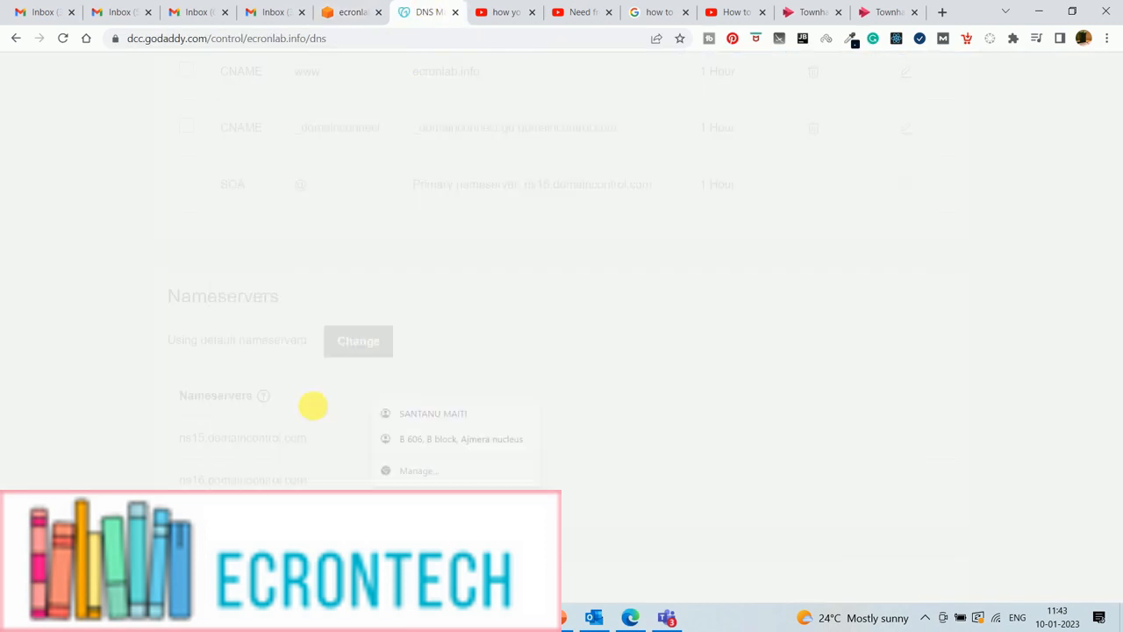
pyautogui.click(316, 423)
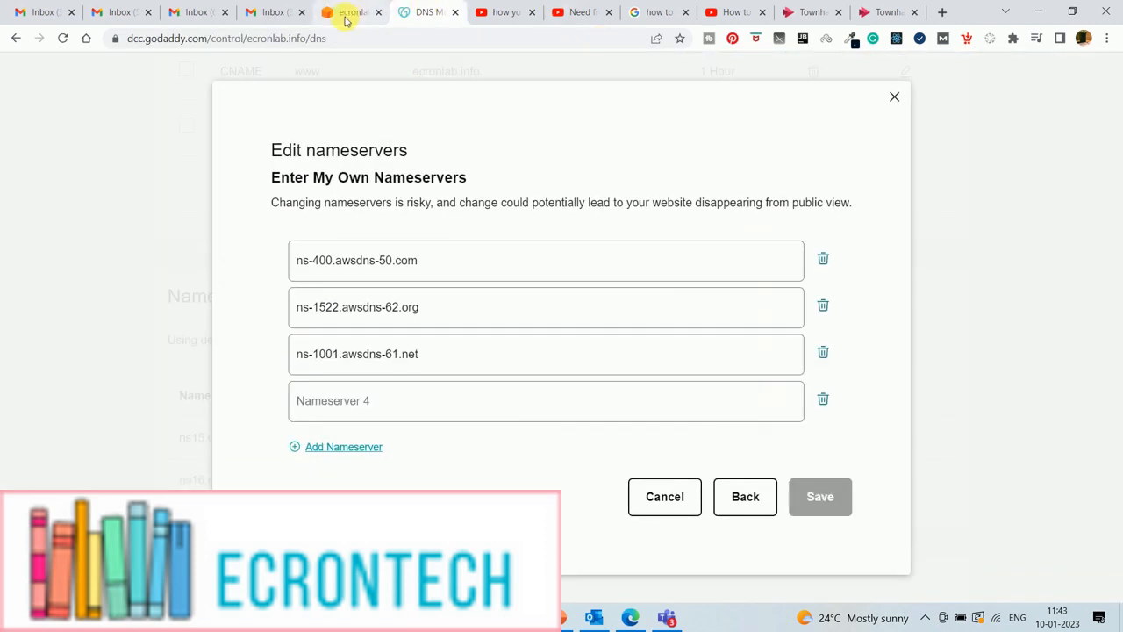
# - Copy ns-1862.awsdns-40.co.uk from the Route 53 NS record into the Nameserver 4 field in GoDaddy
pyautogui.click(351, 12)
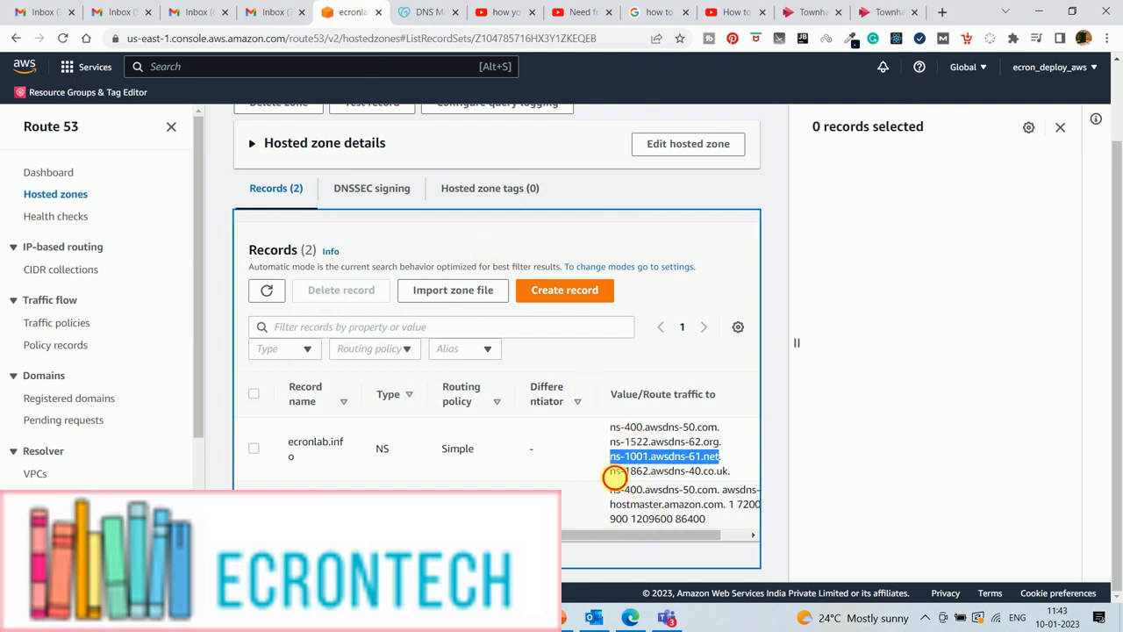
pyautogui.moveTo(614, 476); pyautogui.dragTo(702, 471)
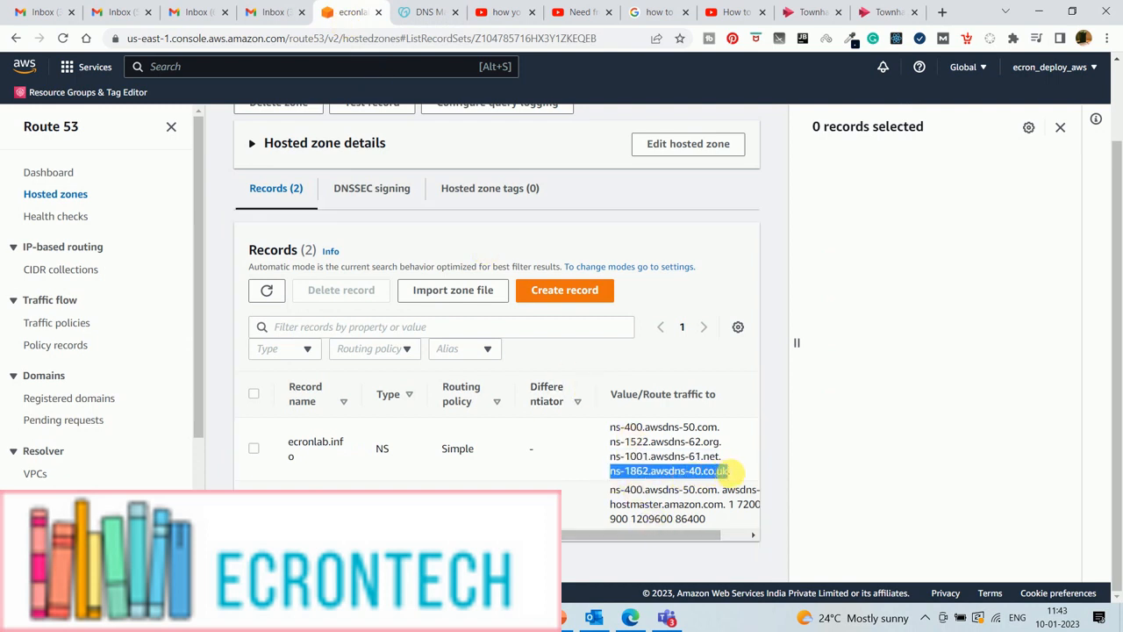
pyautogui.click(430, 12)
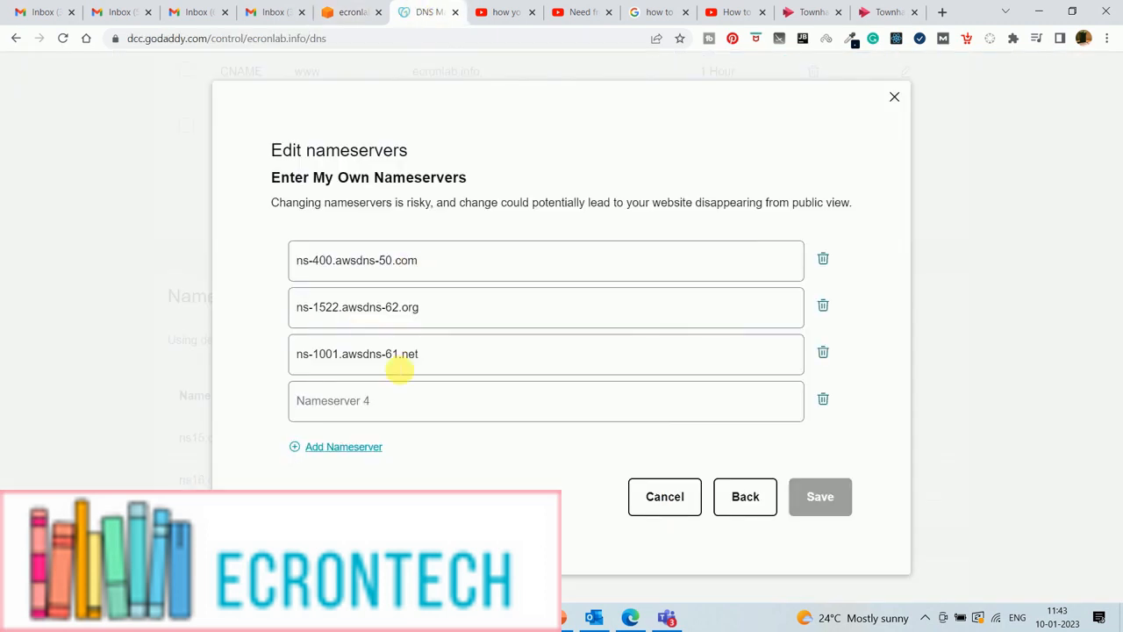
pyautogui.click(330, 400)
pyautogui.write('ns-1862.awsdns-40.co.uk')
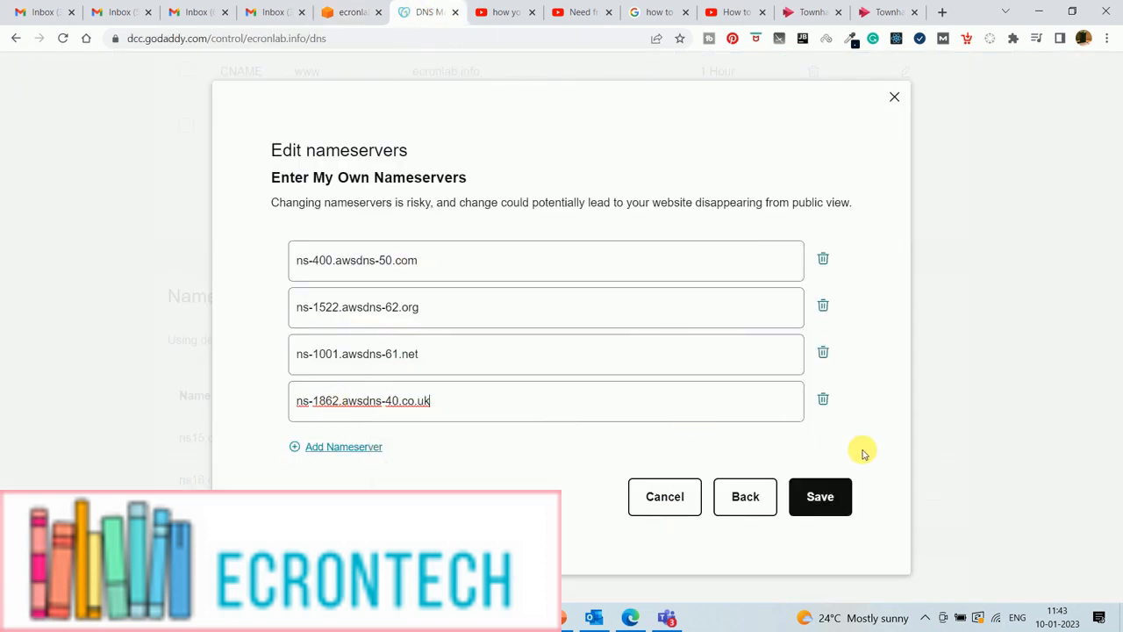
# - Save the four custom nameservers and consent to the nameserver update for ecronlab.info
pyautogui.click(815, 497)
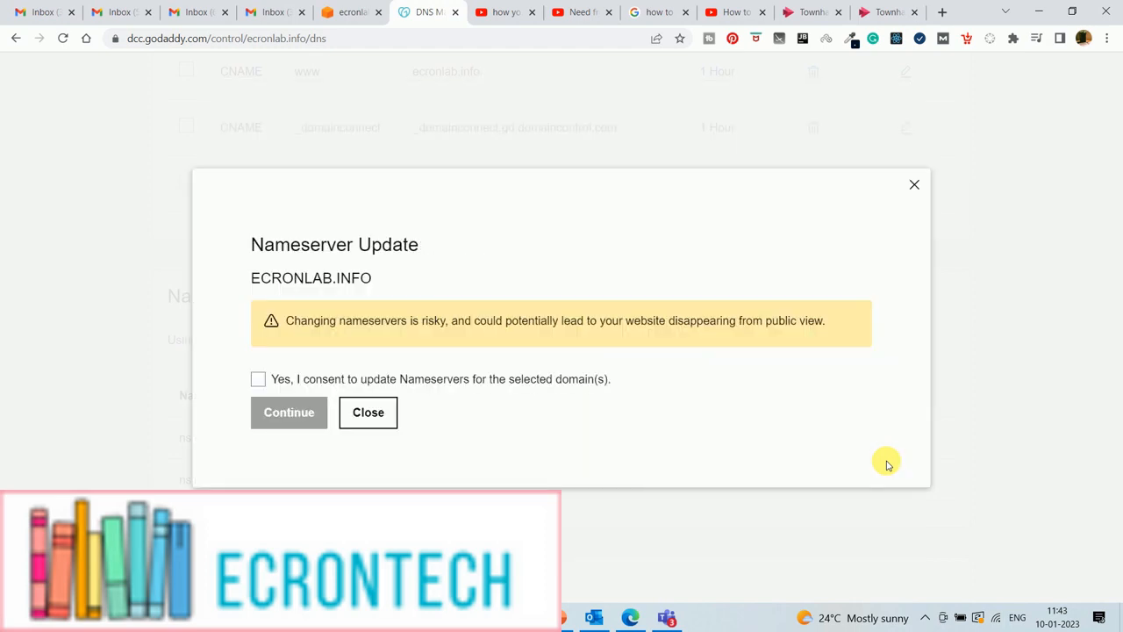
pyautogui.click(258, 380)
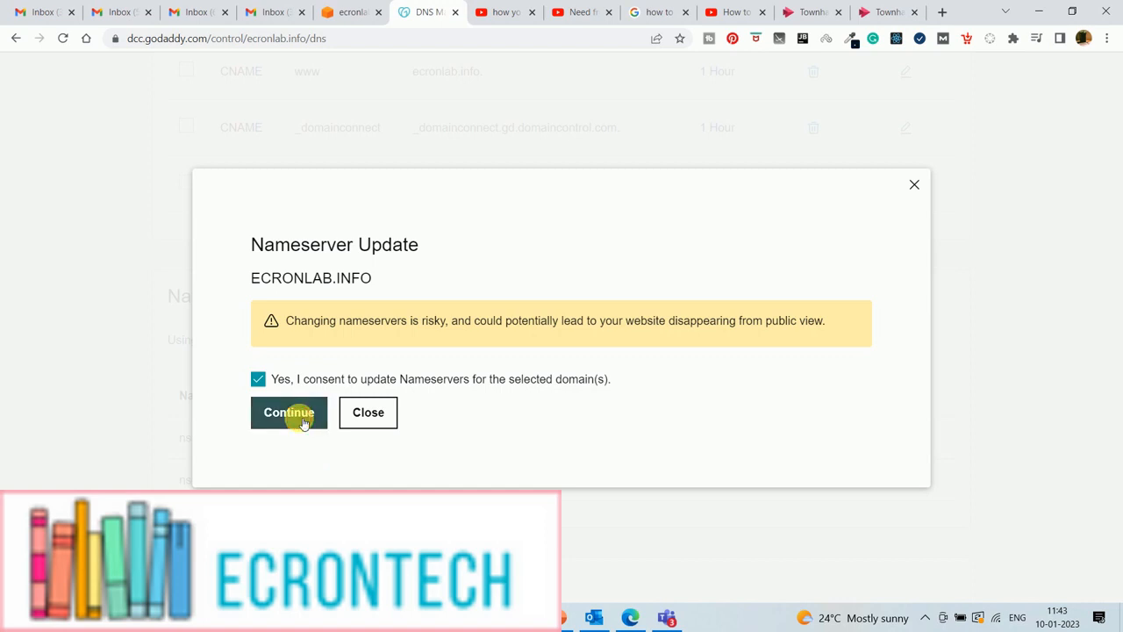
pyautogui.click(299, 419)
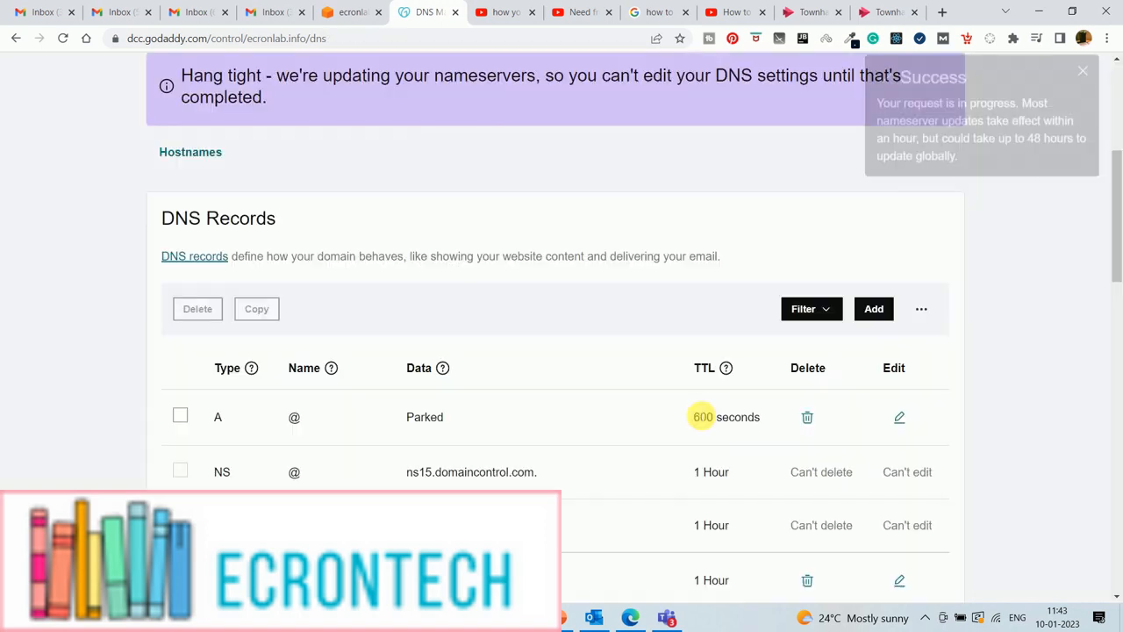
# - Review the GoDaddy DNS page after the nameserver request and reload the ecronlab.info hosted zone in Route 53
pyautogui.scroll(-3, 966, 255)
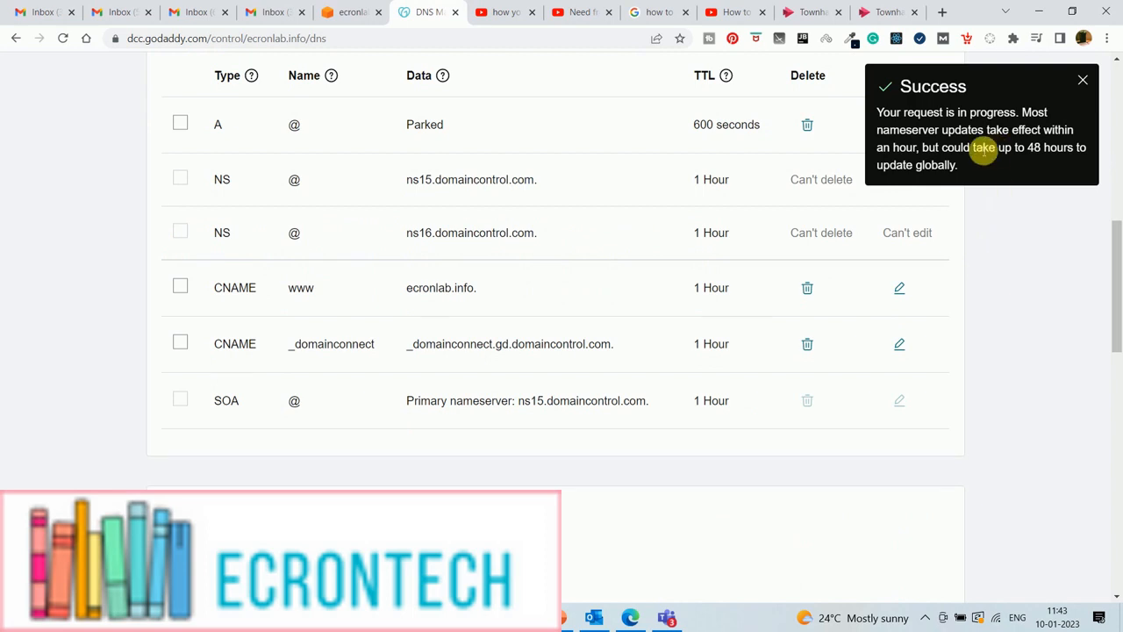
pyautogui.scroll(-3, 912, 329)
pyautogui.scroll(3, 891, 344)
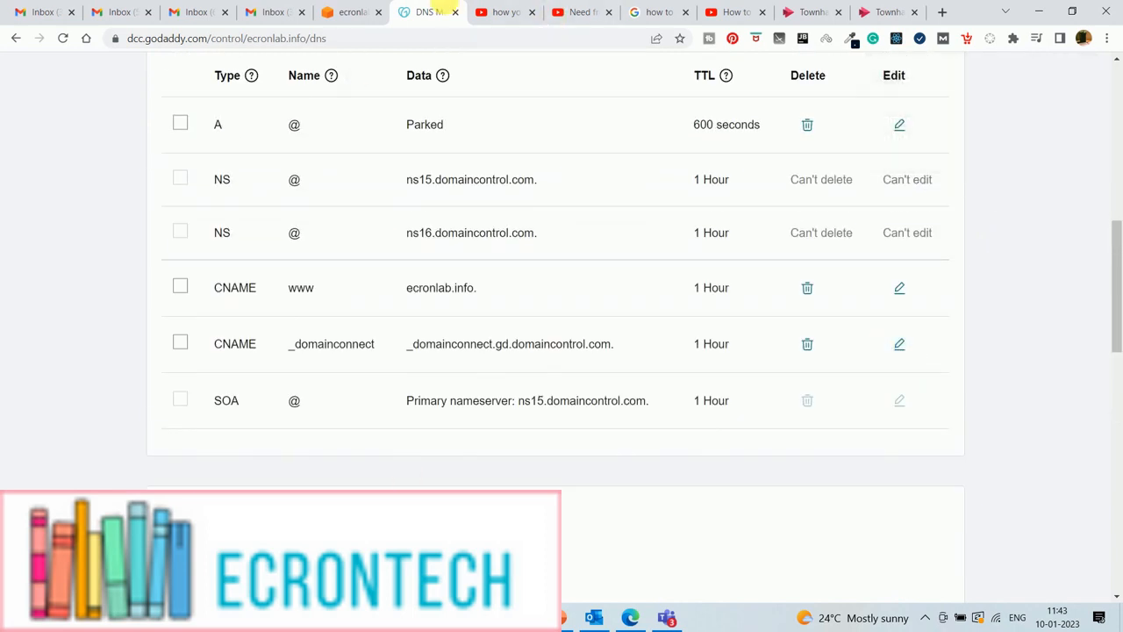
pyautogui.click(355, 12)
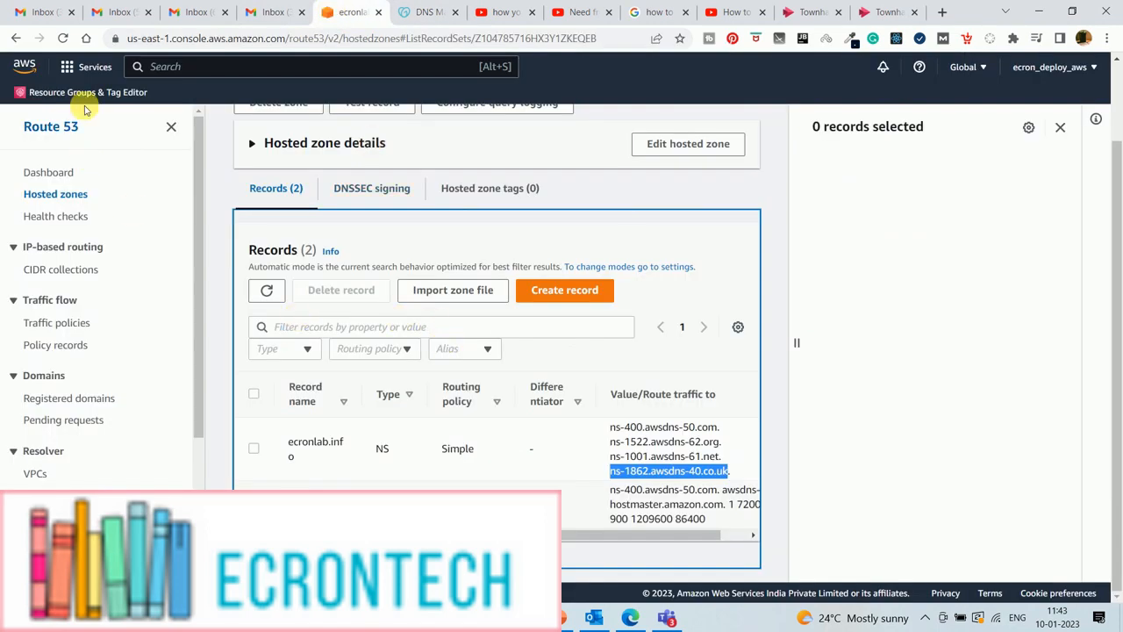
pyautogui.click(63, 39)
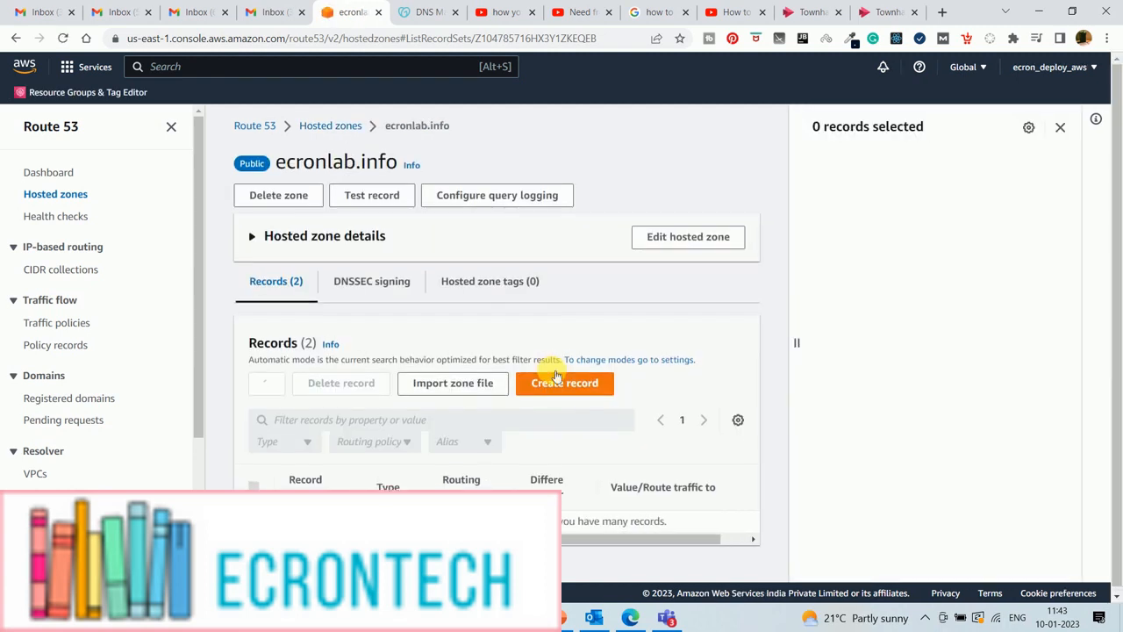
# - Review the ecronlab.info hosted zone's records in Route 53 and the Step Two slide in PowerPoint
pyautogui.scroll(-1, 677, 412)
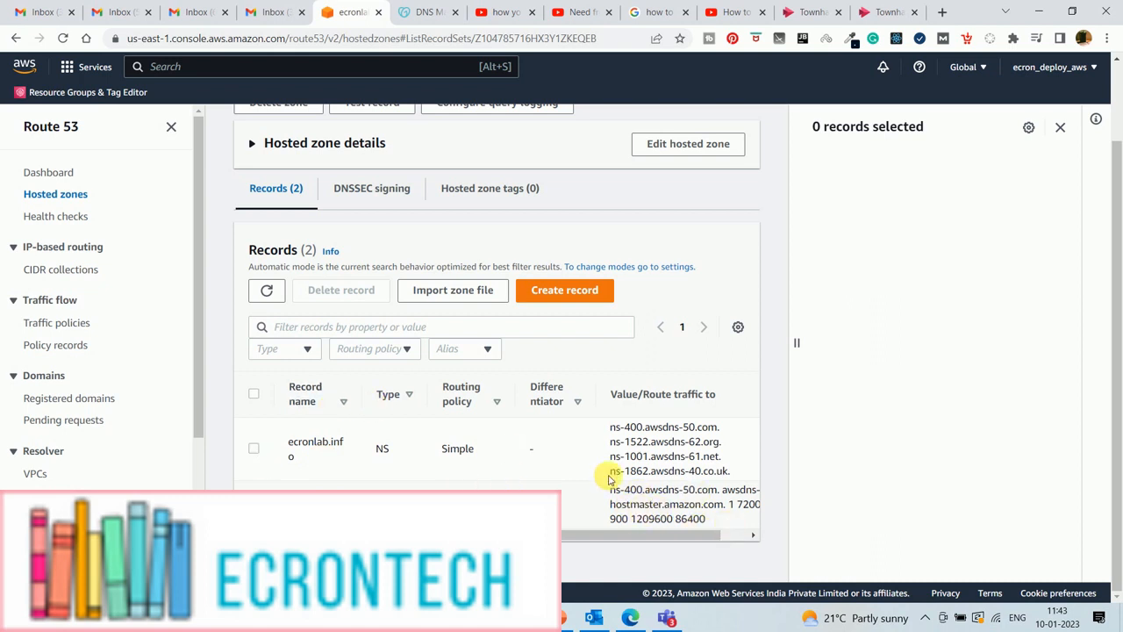
pyautogui.scroll(2, 597, 451)
pyautogui.scroll(-2, 595, 459)
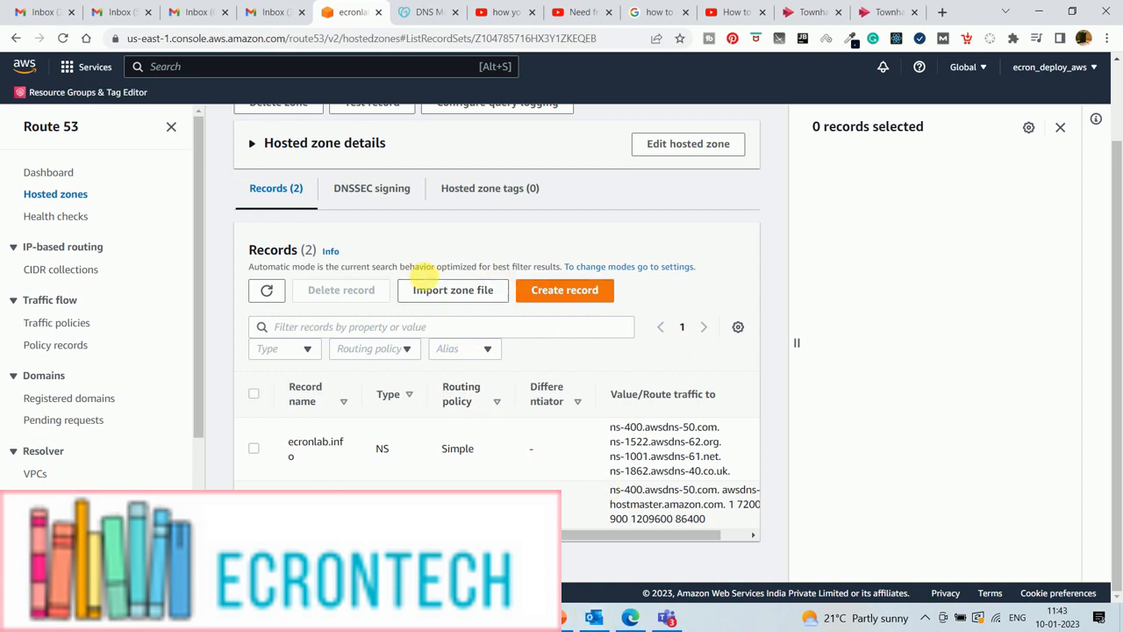
pyautogui.scroll(2, 417, 272)
pyautogui.moveTo(292, 164); pyautogui.dragTo(368, 161)
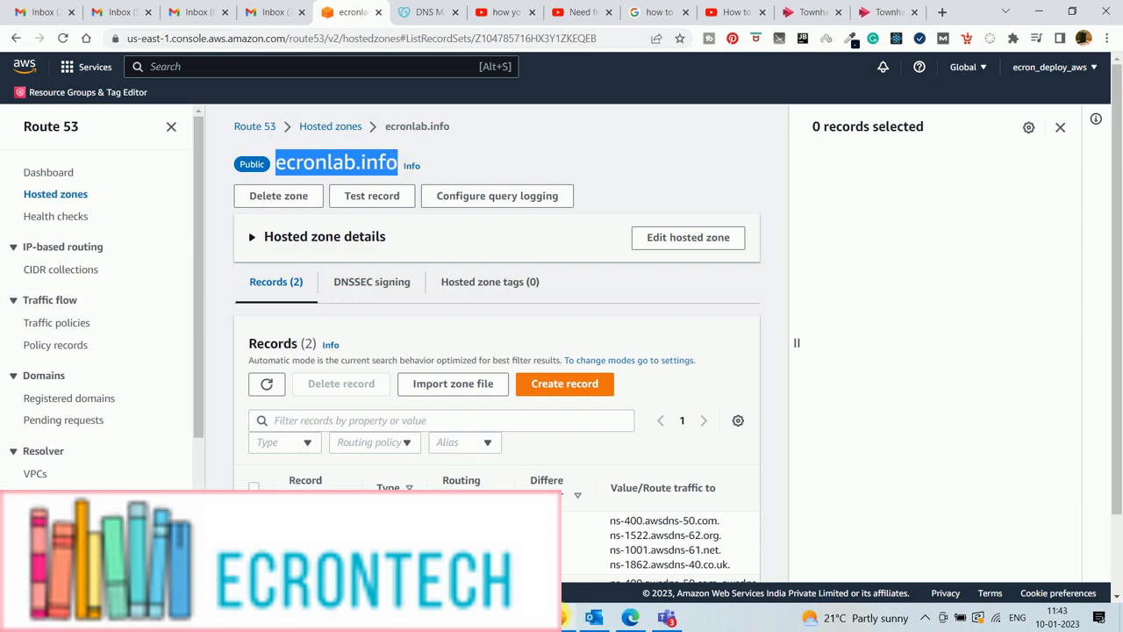
pyautogui.click(557, 617)
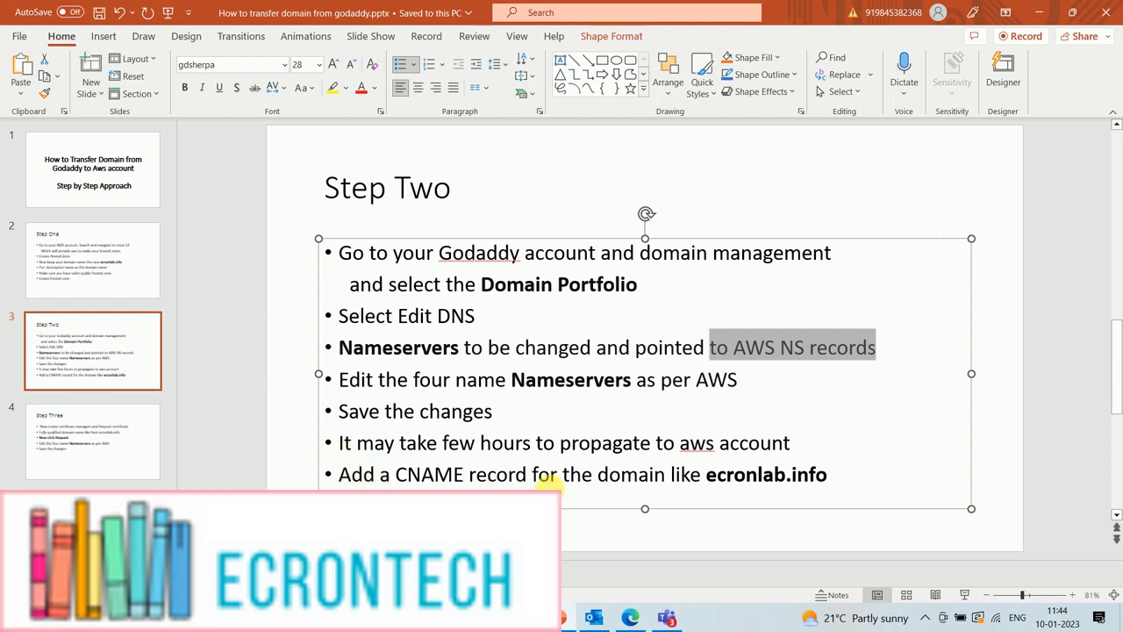
pyautogui.hotkey('alt', 'Tab')
pyautogui.press('F5')
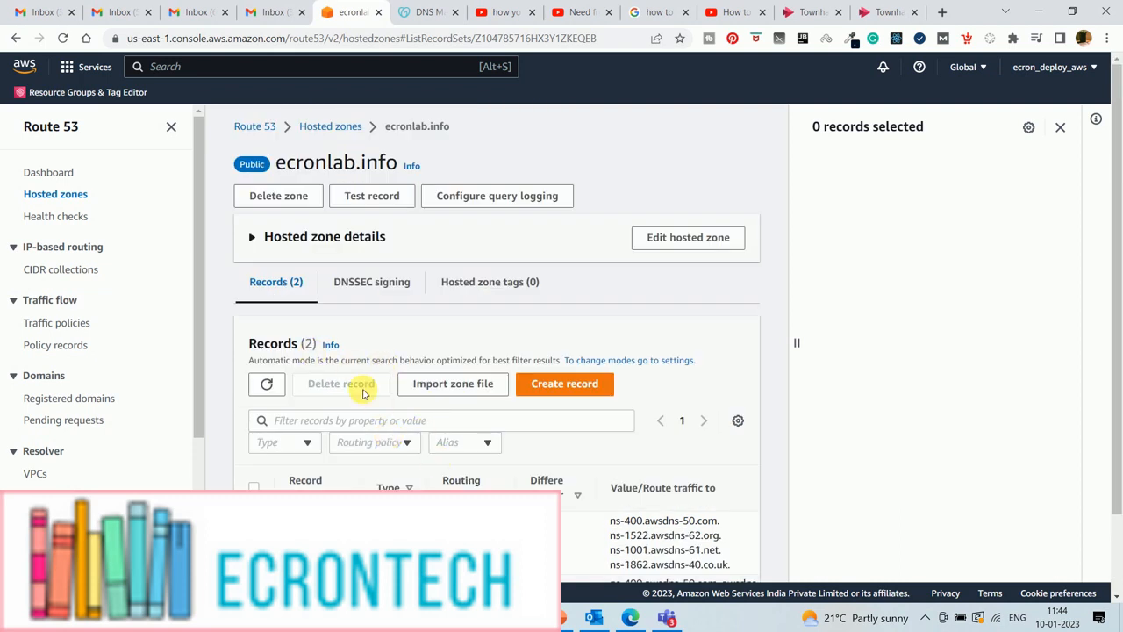
pyautogui.scroll(-1, 395, 395)
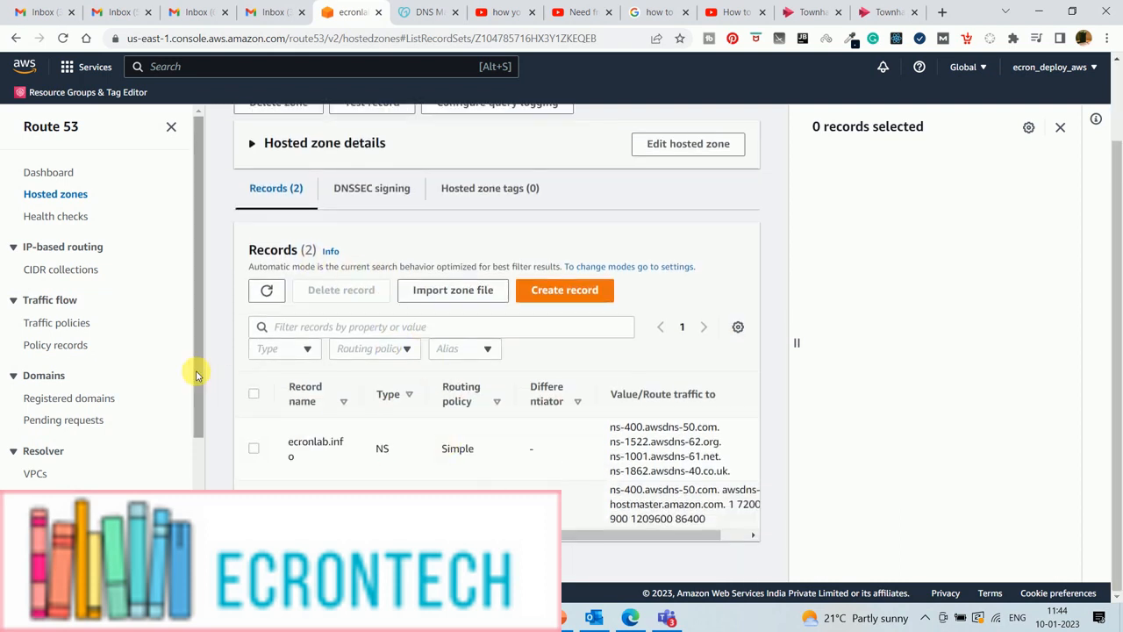
pyautogui.scroll(1, 196, 371)
# - Switch to PowerPoint and copy the domain name ecronlab.info from the Step Three slide
pyautogui.click(86, 70)
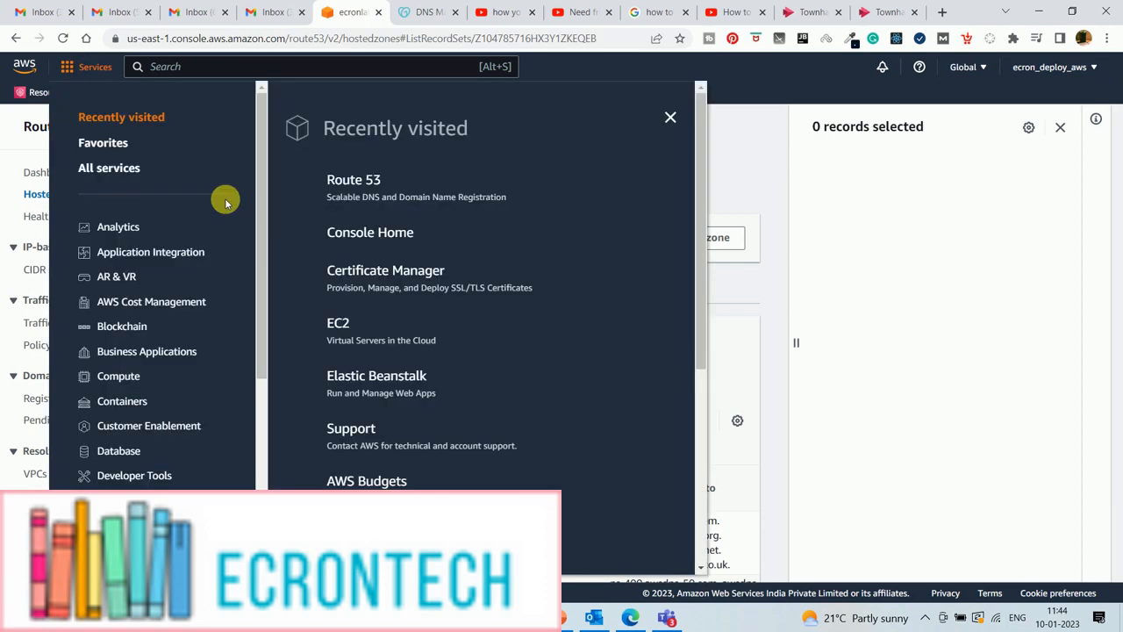
pyautogui.click(566, 621)
pyautogui.click(70, 430)
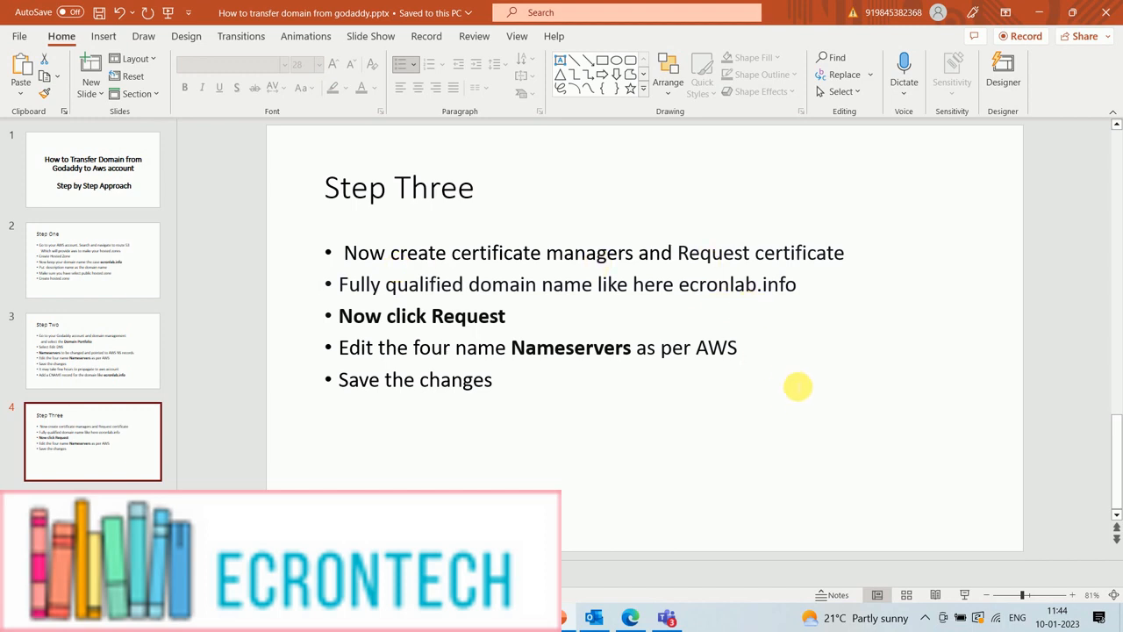
pyautogui.moveTo(686, 290); pyautogui.dragTo(798, 290)
pyautogui.hotkey('ctrl', 'c')
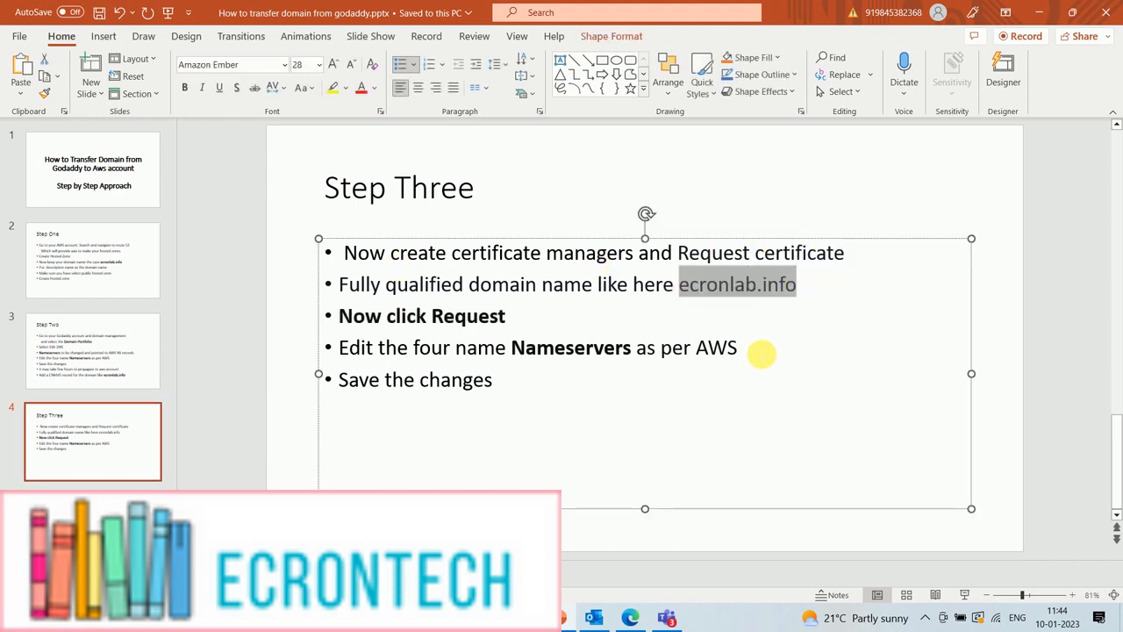
# - Return to the AWS console, find and open Certificate Manager, and start a new certificate request
pyautogui.hotkey('alt', 'Tab')
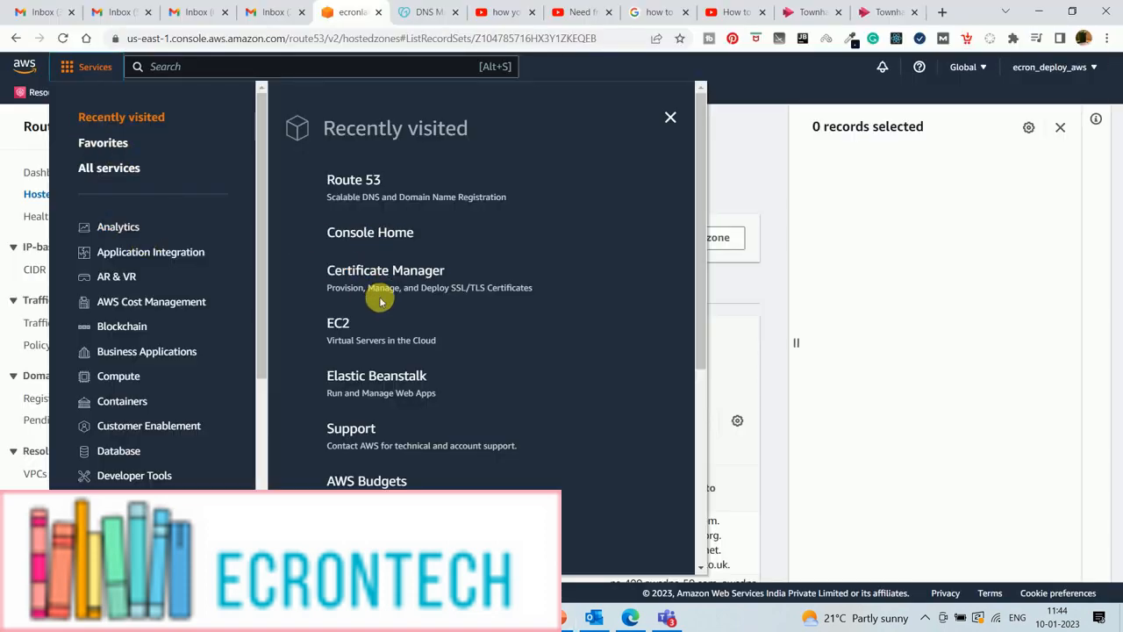
pyautogui.click(175, 68)
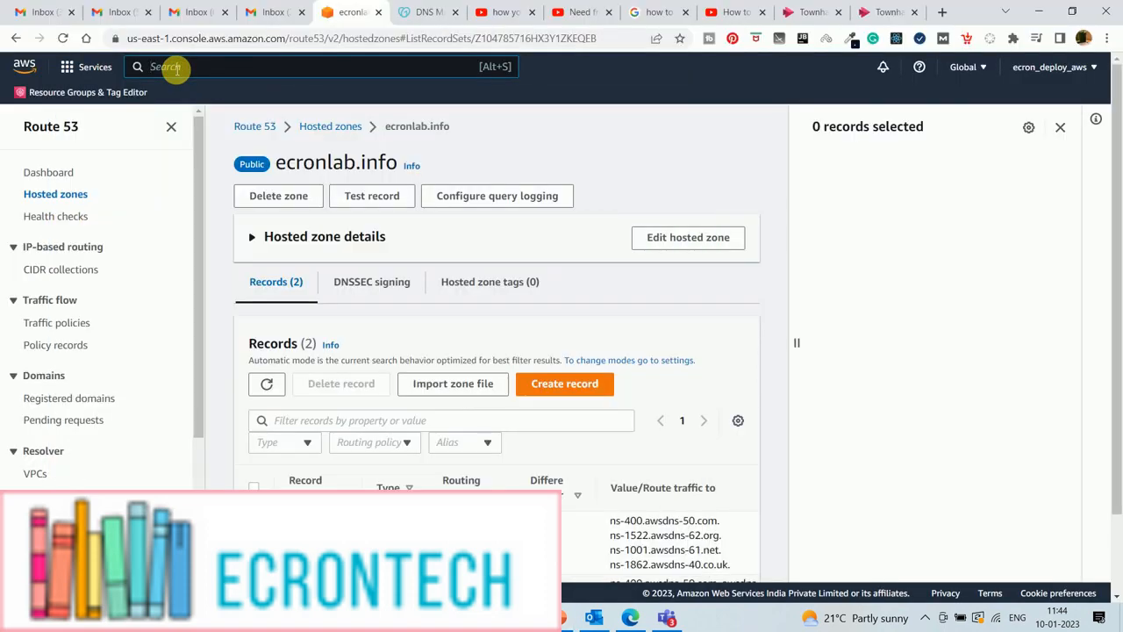
pyautogui.click(69, 69)
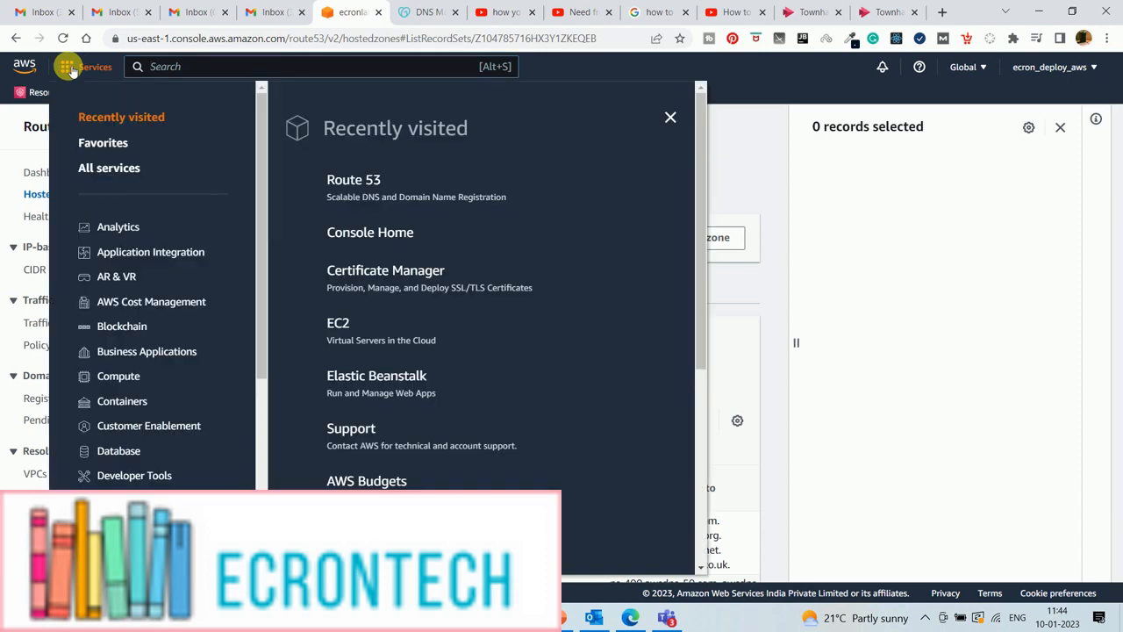
pyautogui.click(231, 79)
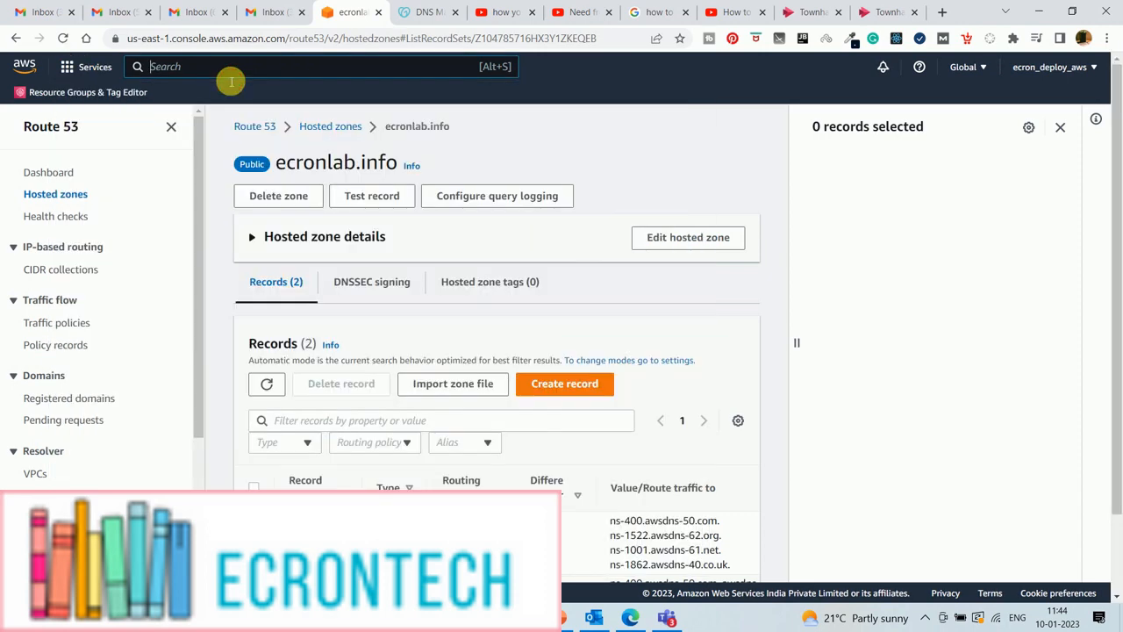
pyautogui.write('cert')
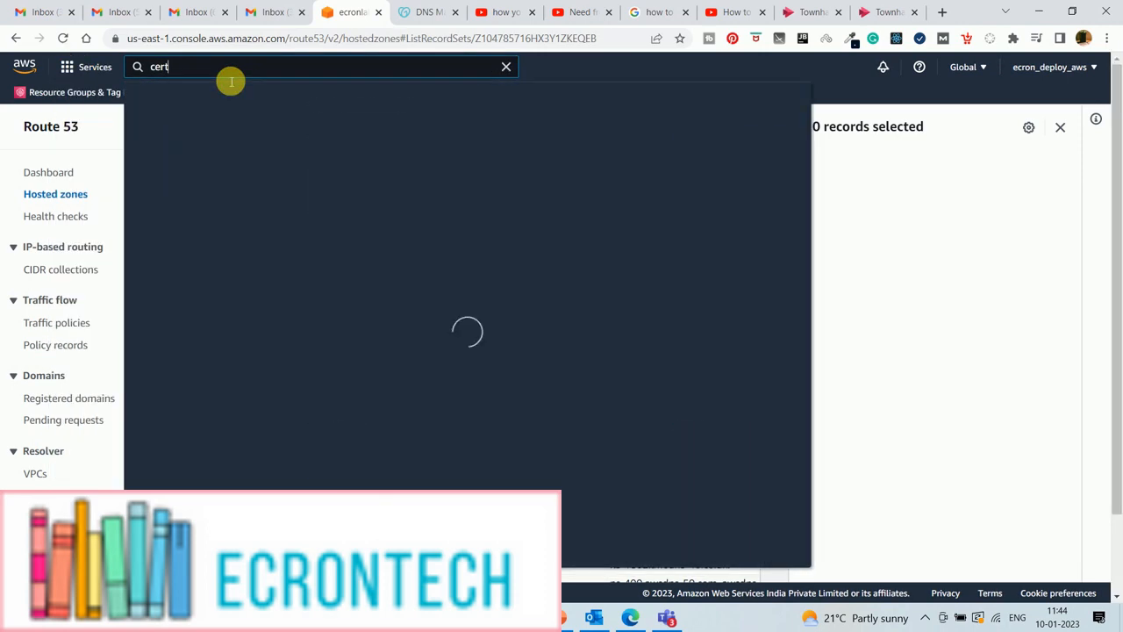
pyautogui.write('ifiacte')
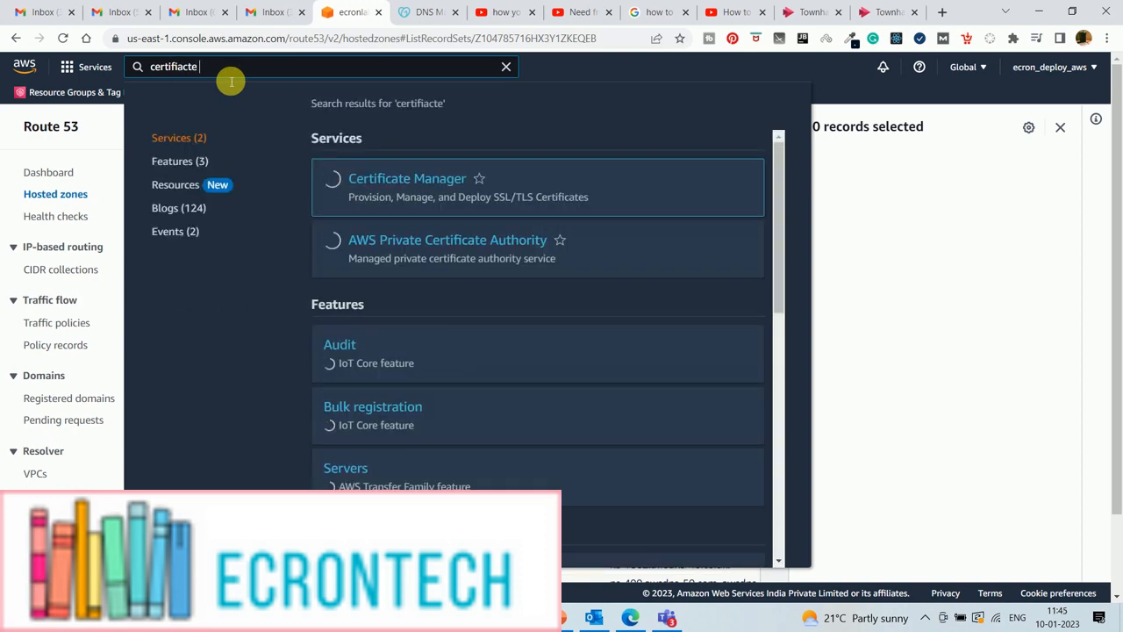
pyautogui.click(409, 179)
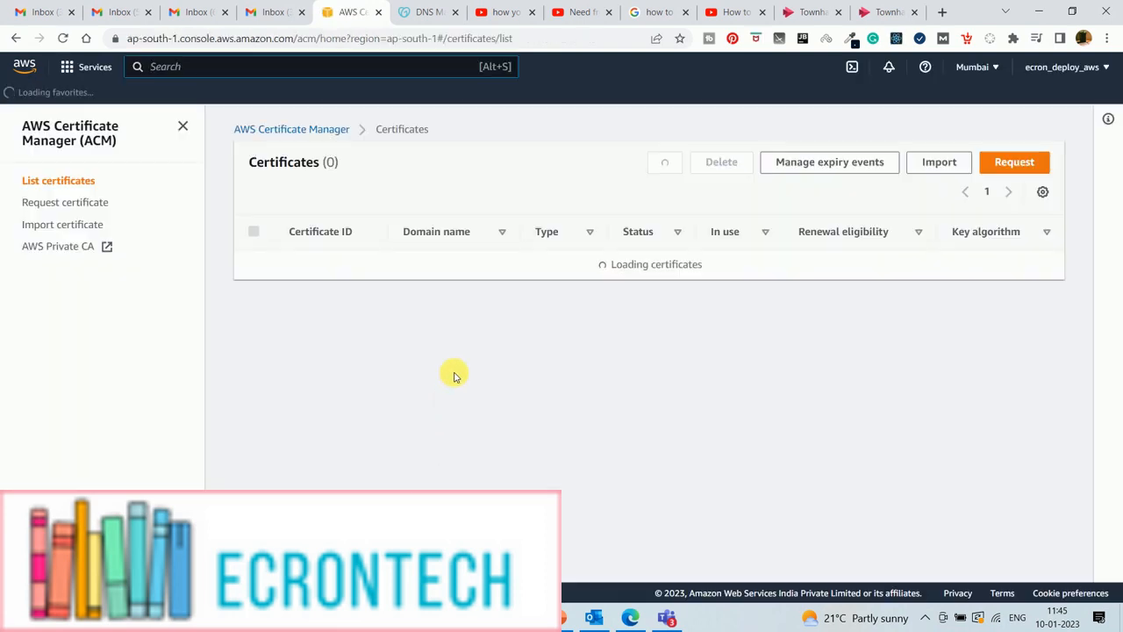
pyautogui.rightClick(837, 351)
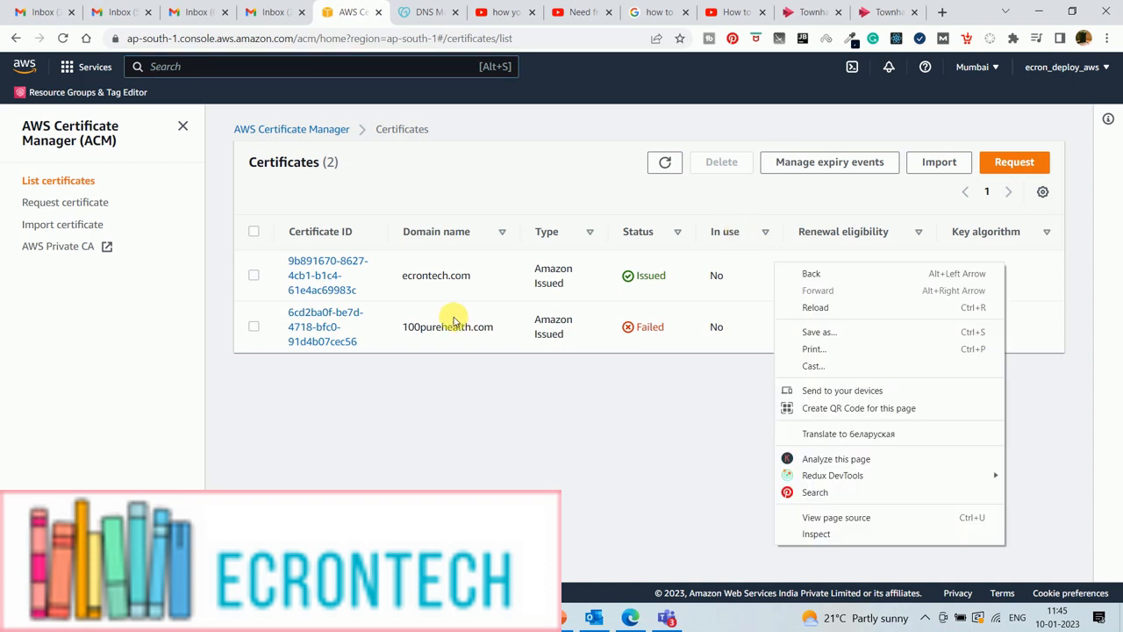
pyautogui.click(462, 165)
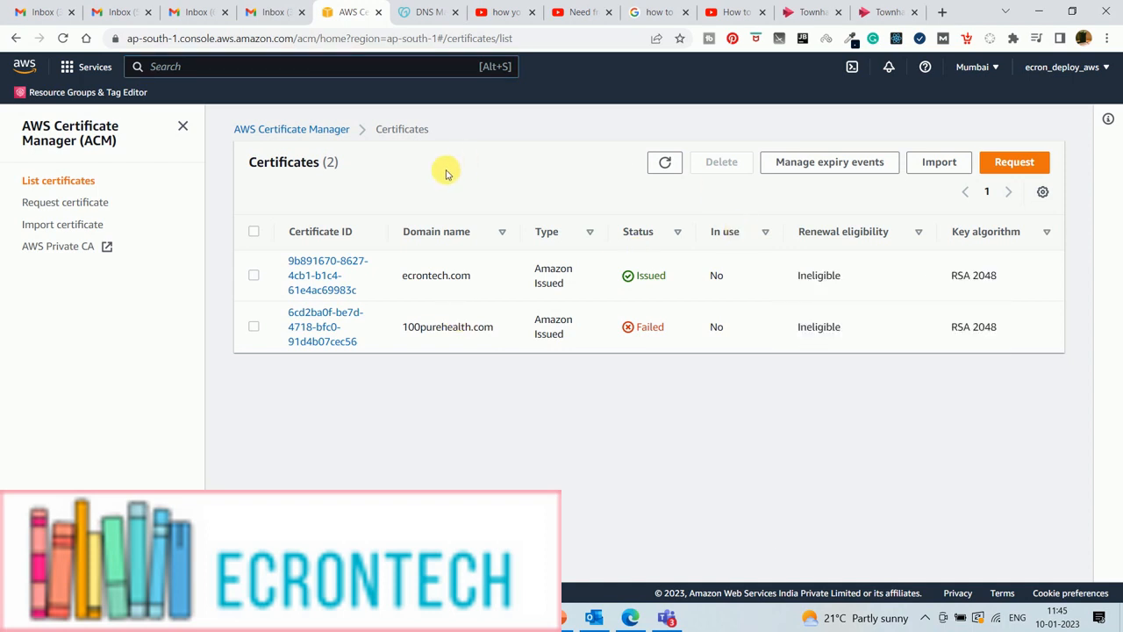
pyautogui.click(1015, 164)
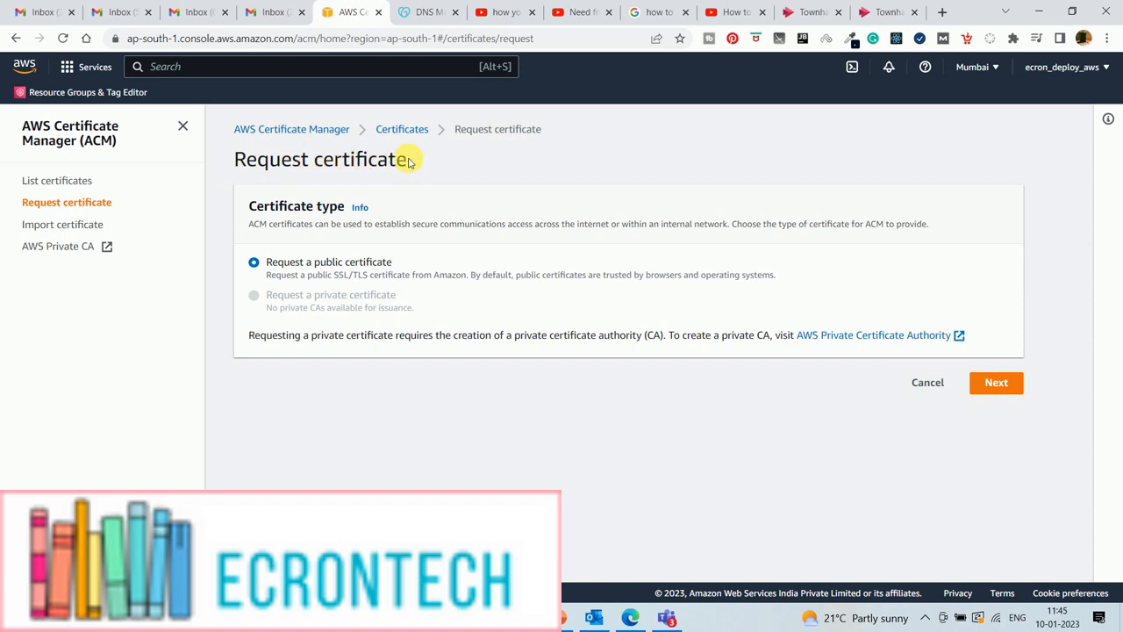
# - Make the words "Request certificate" bold on the Step Three slide in PowerPoint
pyautogui.hotkey('alt', 'Tab')
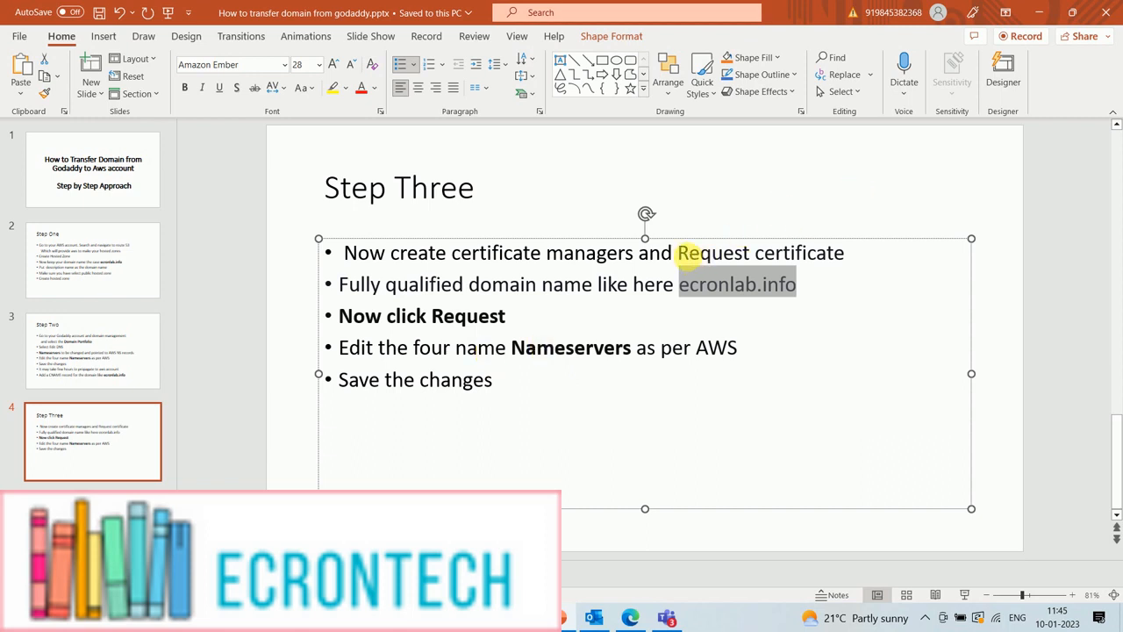
pyautogui.moveTo(690, 254); pyautogui.dragTo(816, 263)
pyautogui.hotkey('ctrl', 'b')
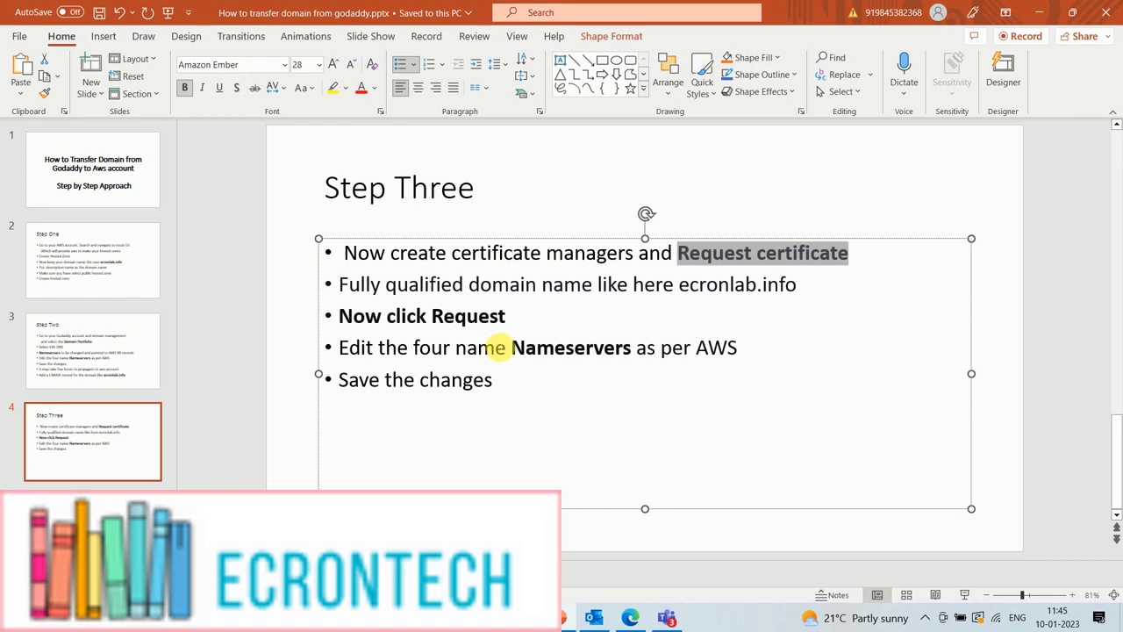
# - Back in AWS, request a public certificate for ecronlab.info and *.ecronlab.info, keeping DNS validation and the RSA 2048 key algorithm
pyautogui.hotkey('alt', 'Tab')
pyautogui.click(995, 382)
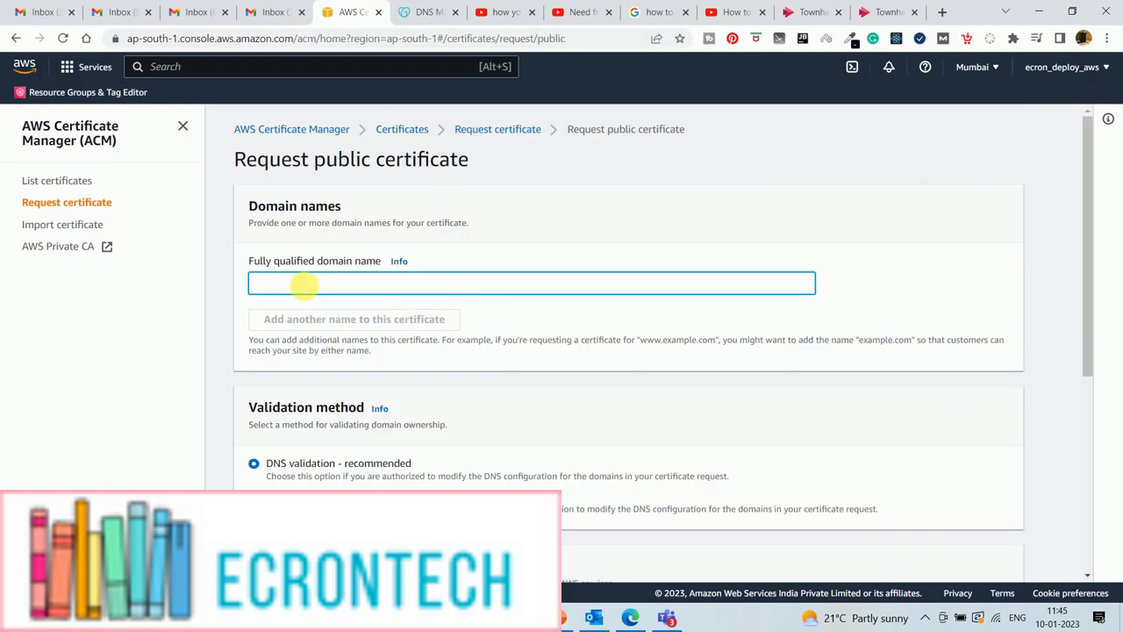
pyautogui.hotkey('ctrl', 'v')
pyautogui.click(342, 321)
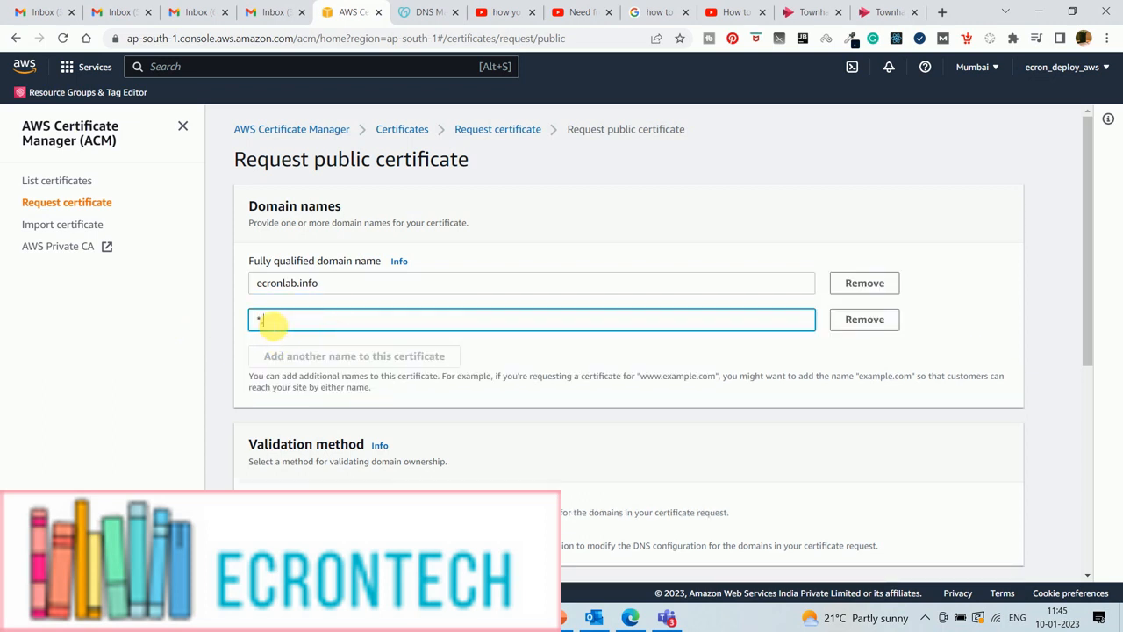
pyautogui.write('*.')
pyautogui.hotkey('ctrl', 'v')
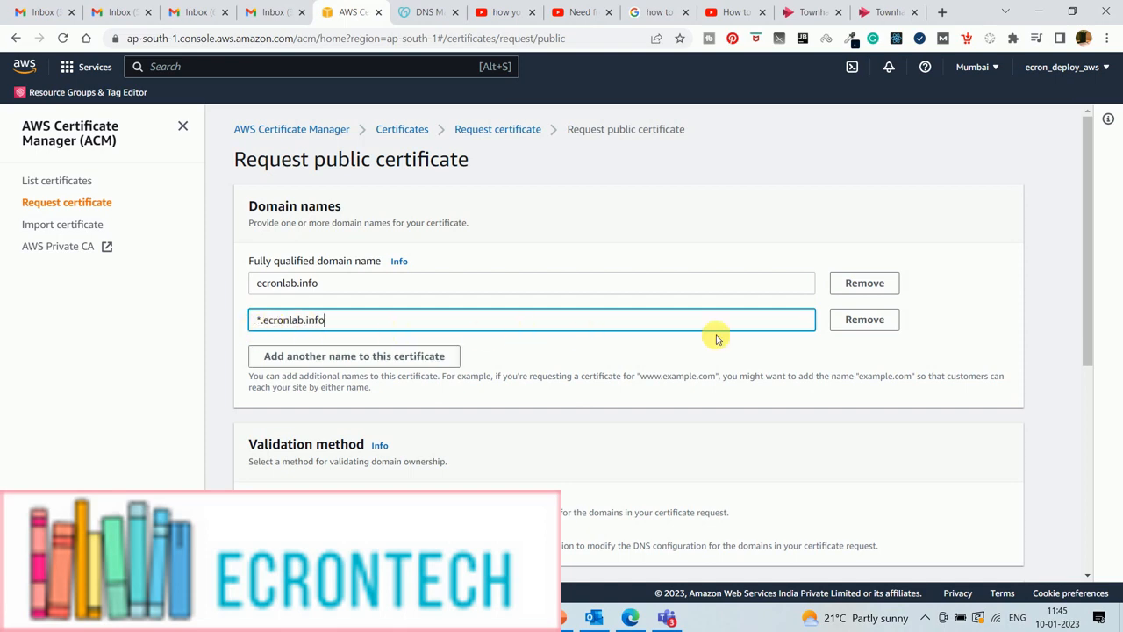
pyautogui.scroll(-5, 909, 342)
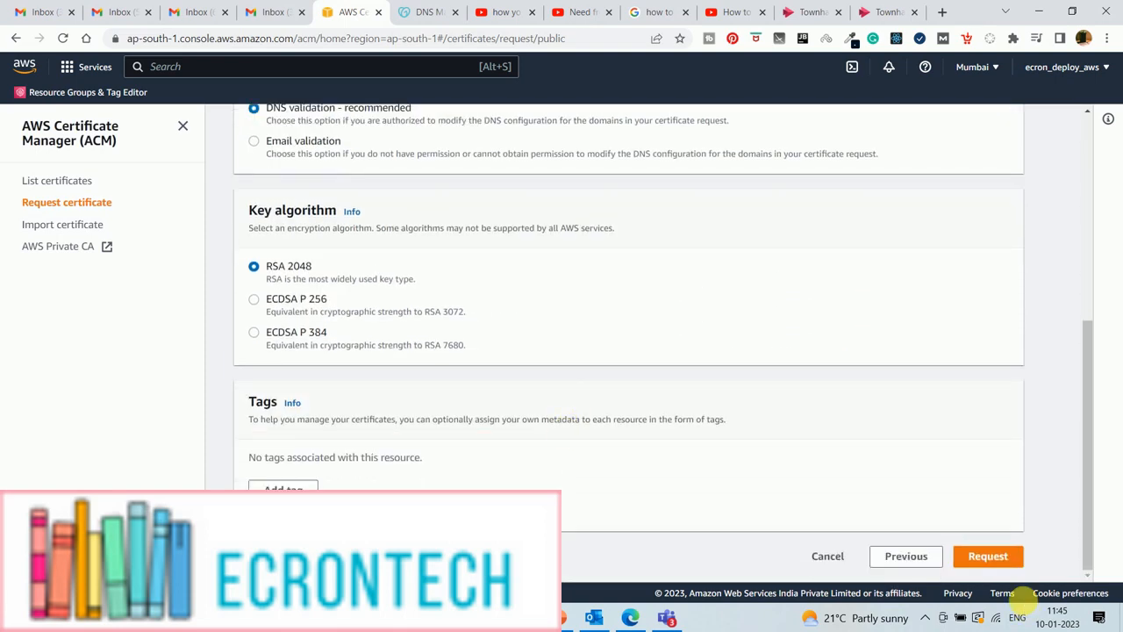
pyautogui.click(988, 557)
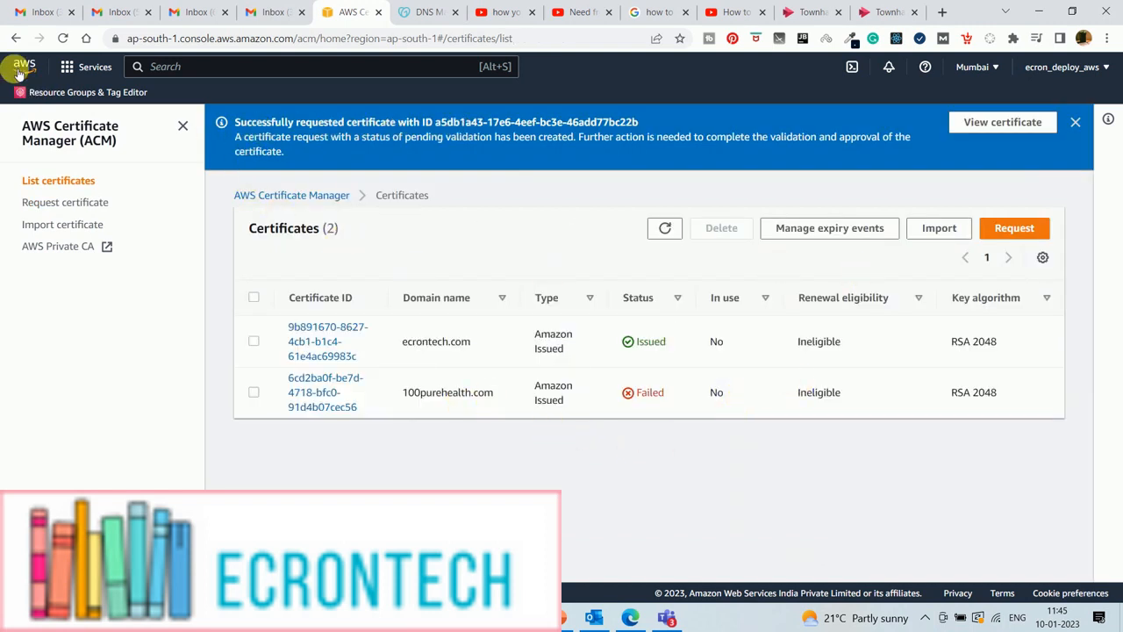
# - Reload the certificate list, open the ecronlab.info certificate and bring up the creation of its DNS records in Route 53
pyautogui.click(63, 39)
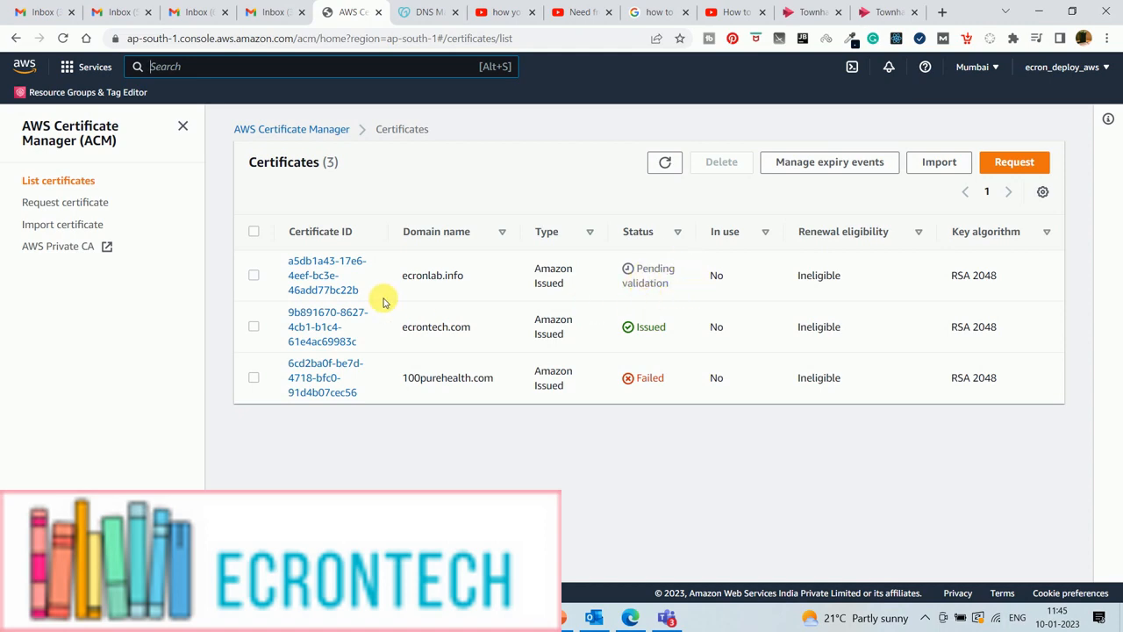
pyautogui.click(305, 272)
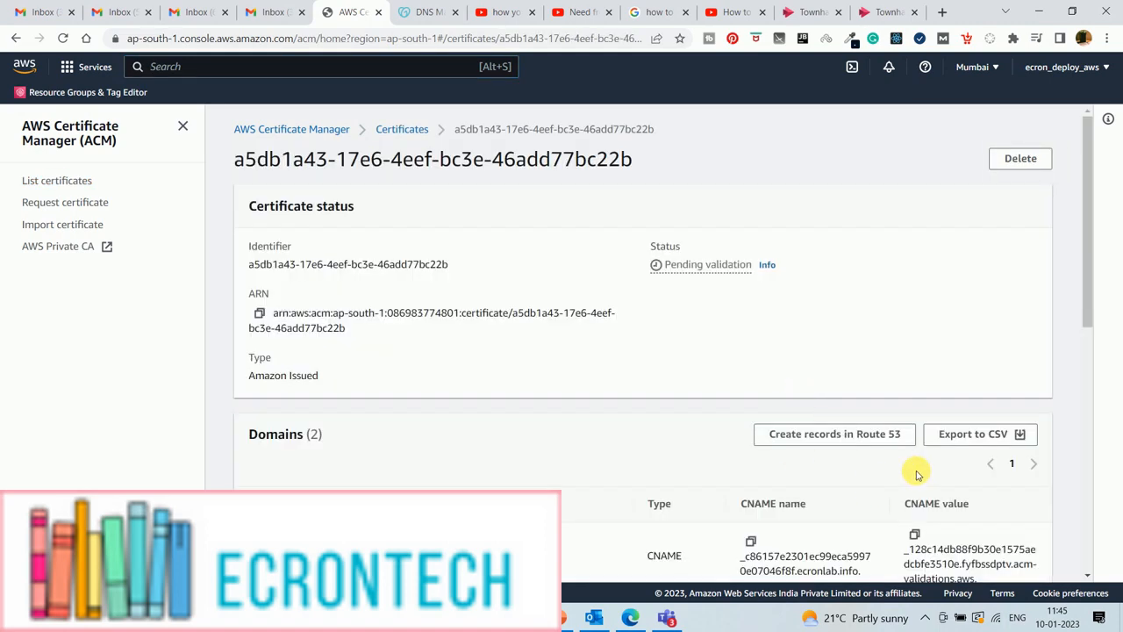
pyautogui.scroll(-3, 918, 471)
pyautogui.scroll(2, 803, 355)
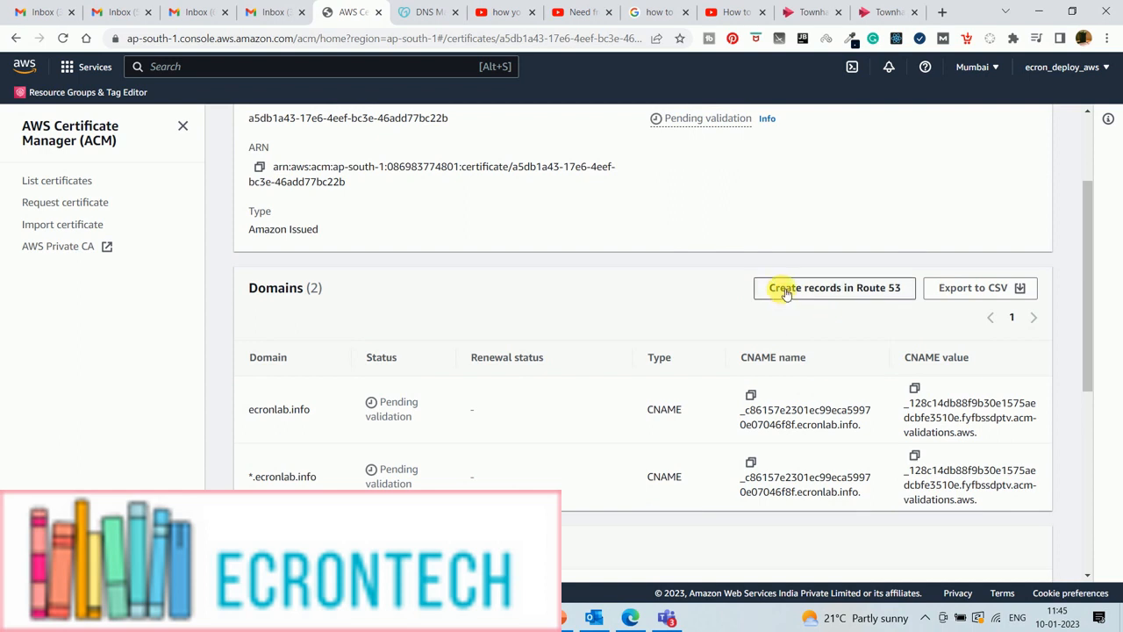
pyautogui.click(836, 296)
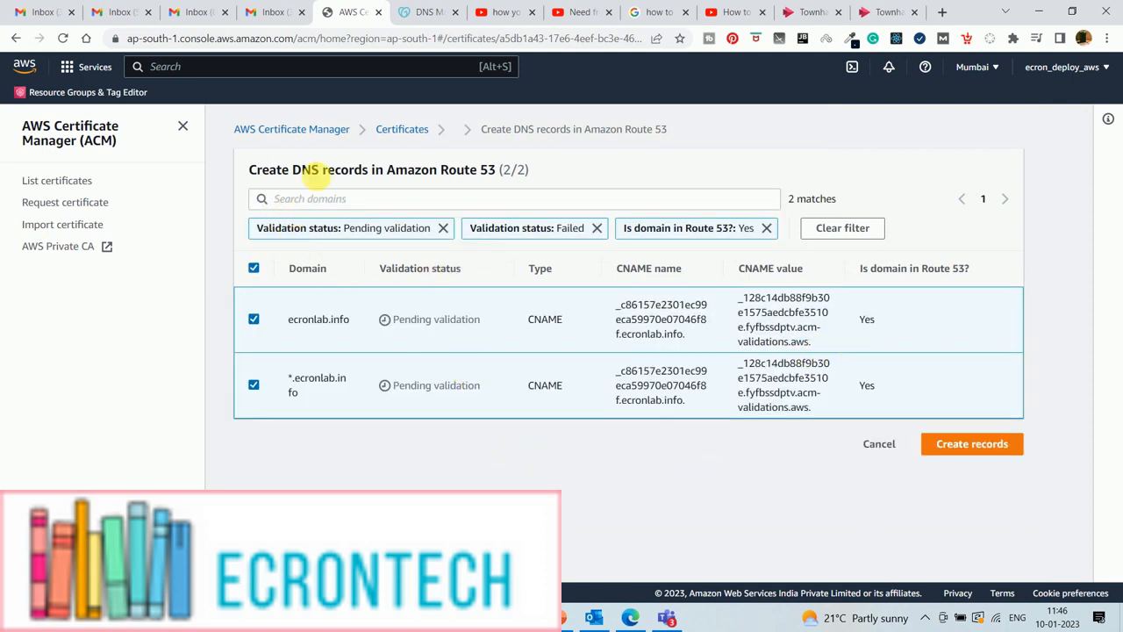
# - Go back to the certificate list, reload it, and open Route 53 in a new browser tab
pyautogui.click(402, 130)
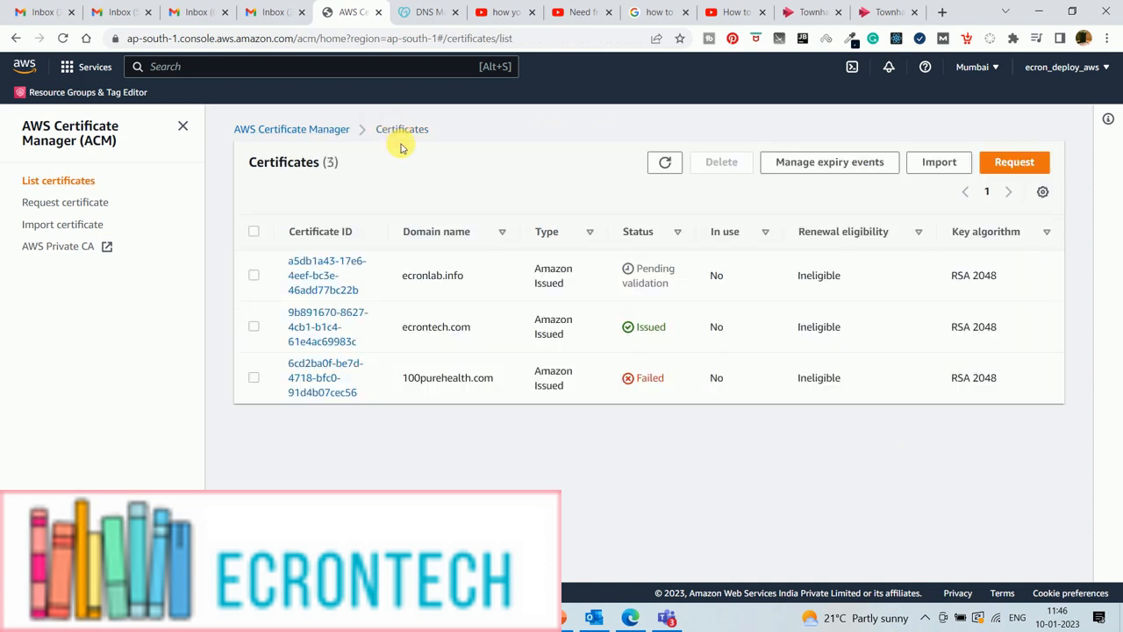
pyautogui.click(63, 38)
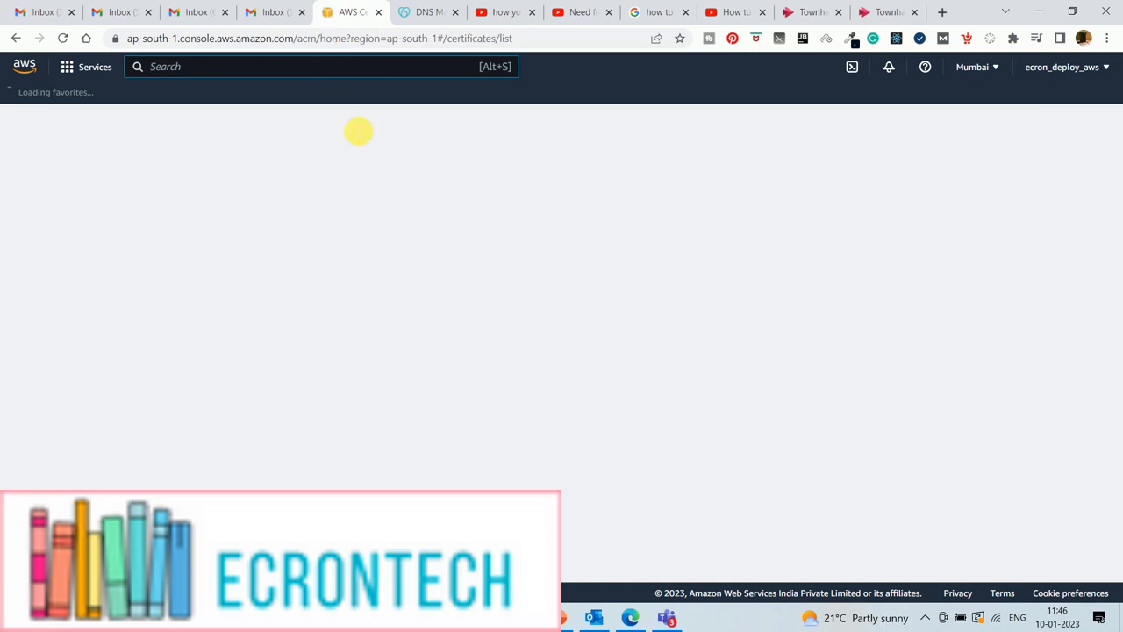
pyautogui.rightClick(87, 78)
pyautogui.click(68, 69)
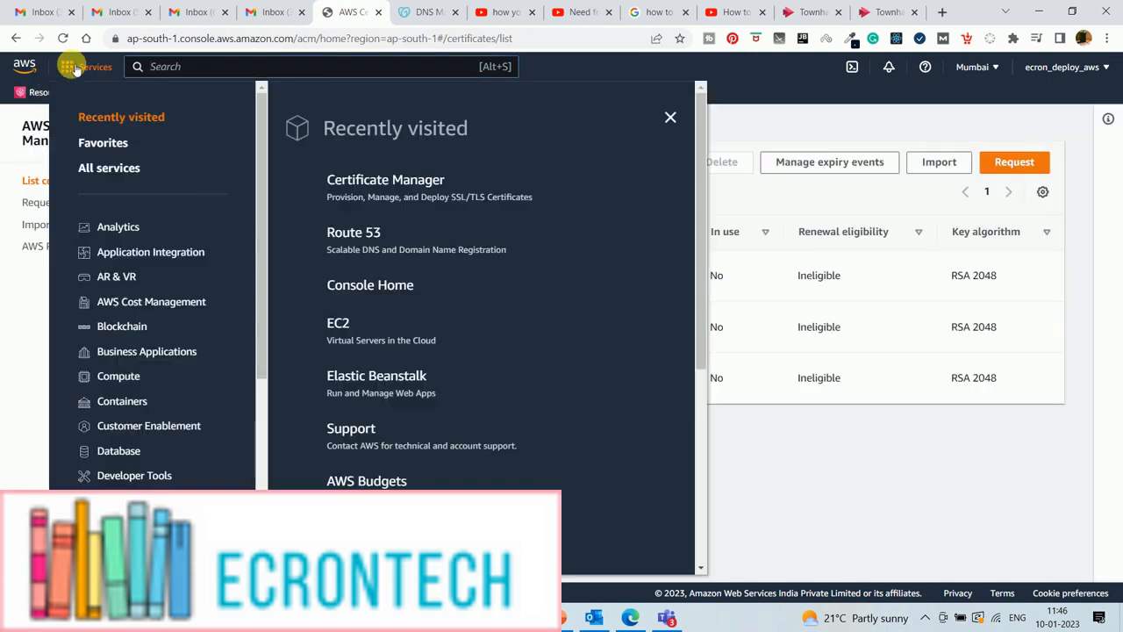
pyautogui.rightClick(372, 238)
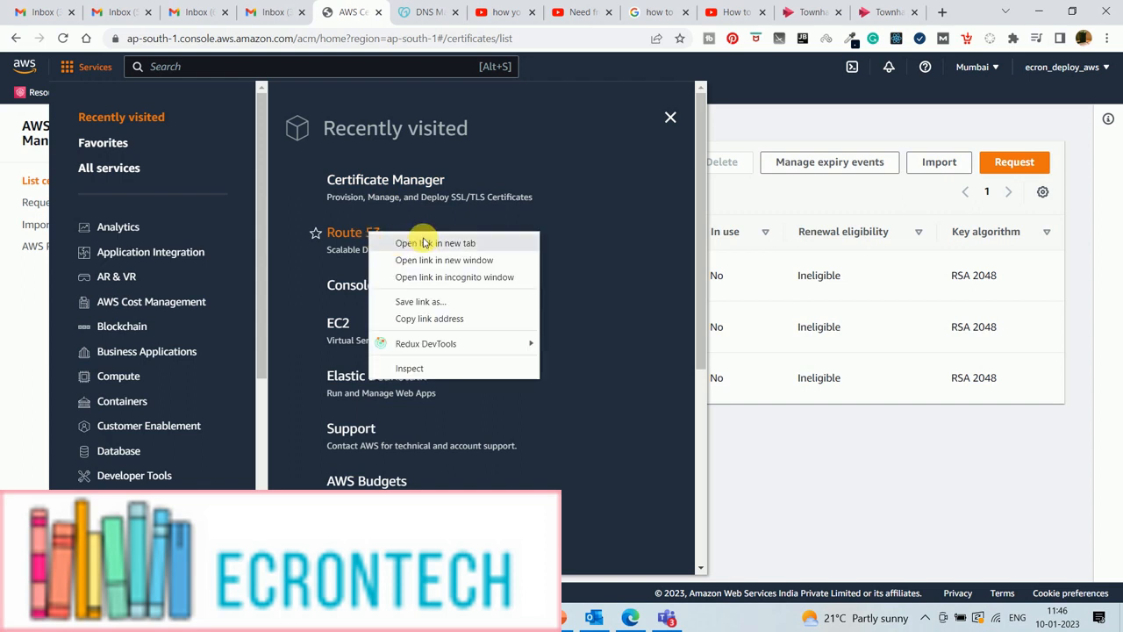
pyautogui.click(427, 244)
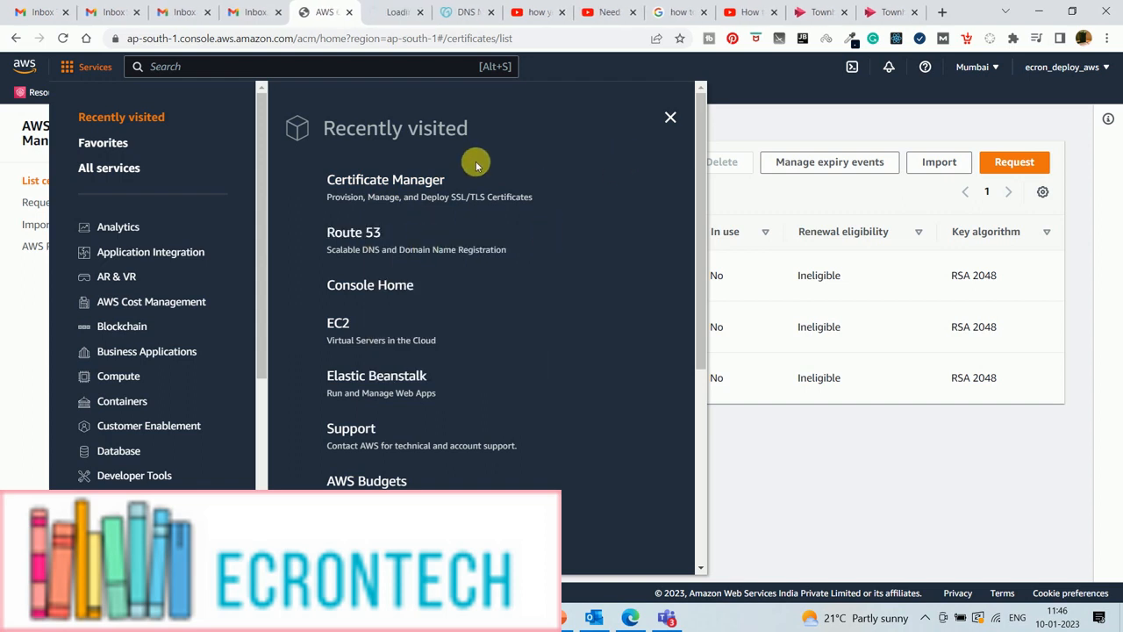
# - Open the ecronlab.info hosted zone in Route 53, reload it and check its existing DNS records and their values
pyautogui.click(393, 14)
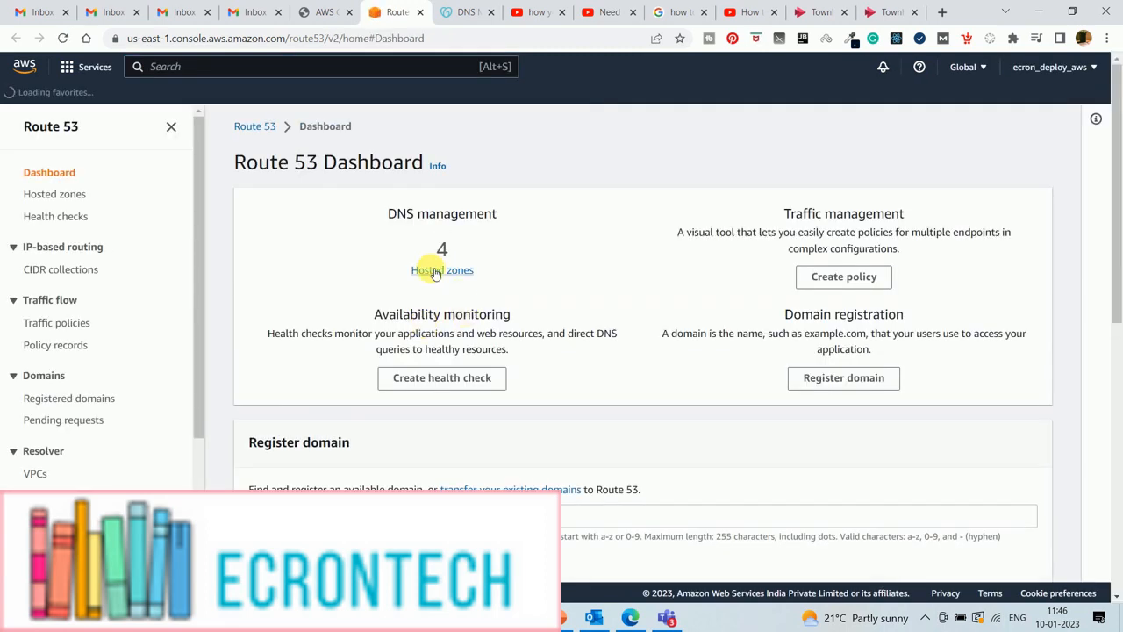
pyautogui.click(442, 269)
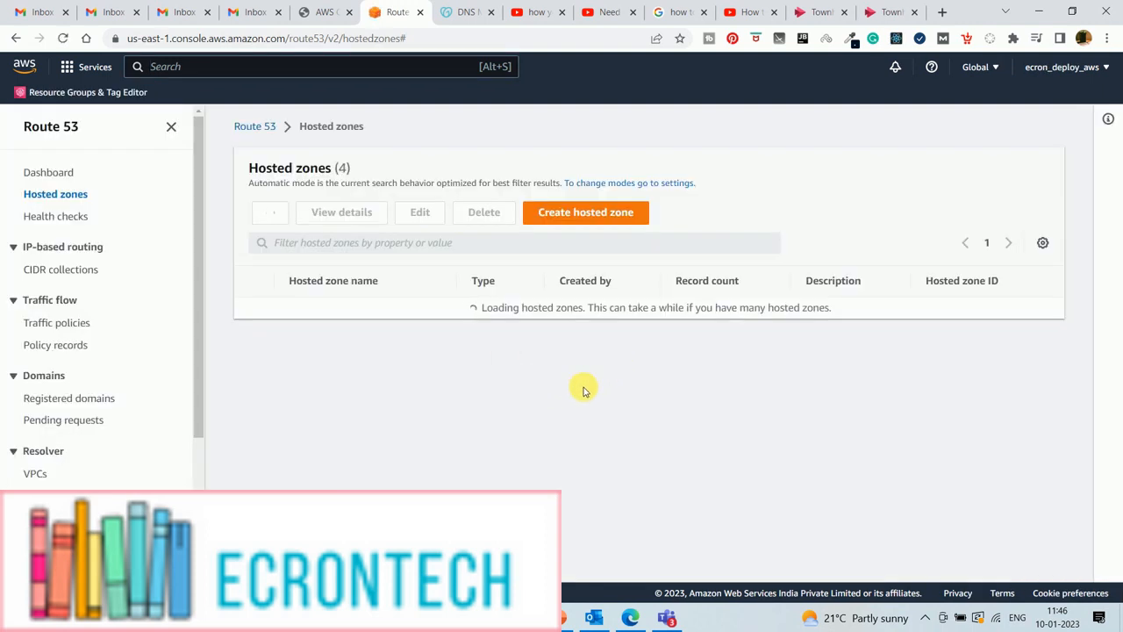
pyautogui.click(316, 373)
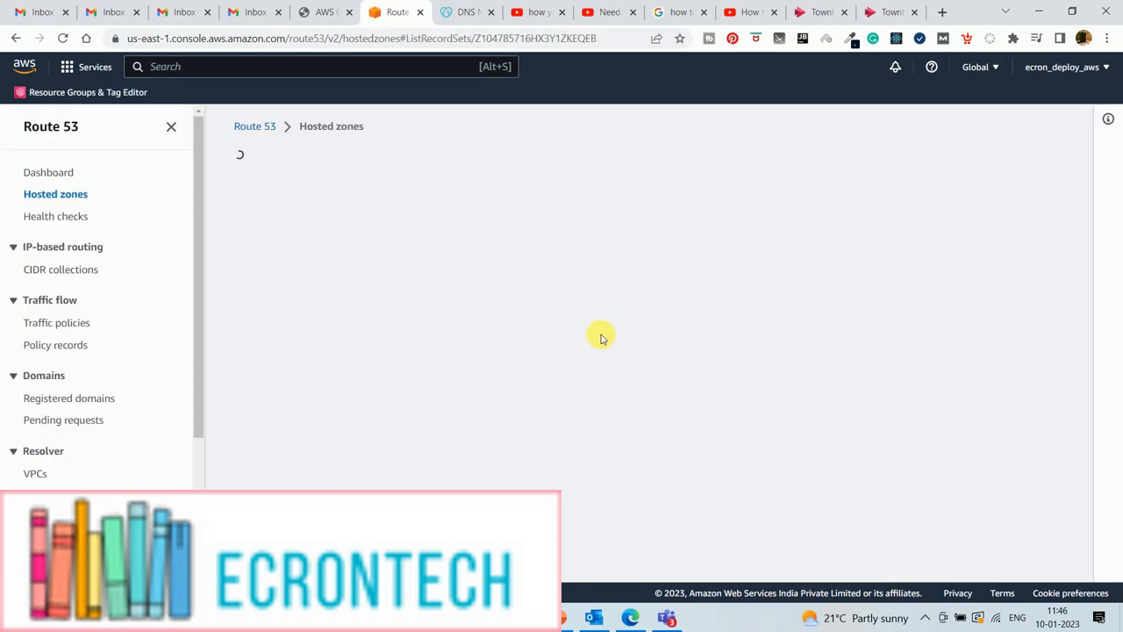
pyautogui.scroll(-1, 579, 395)
pyautogui.scroll(-1, 597, 411)
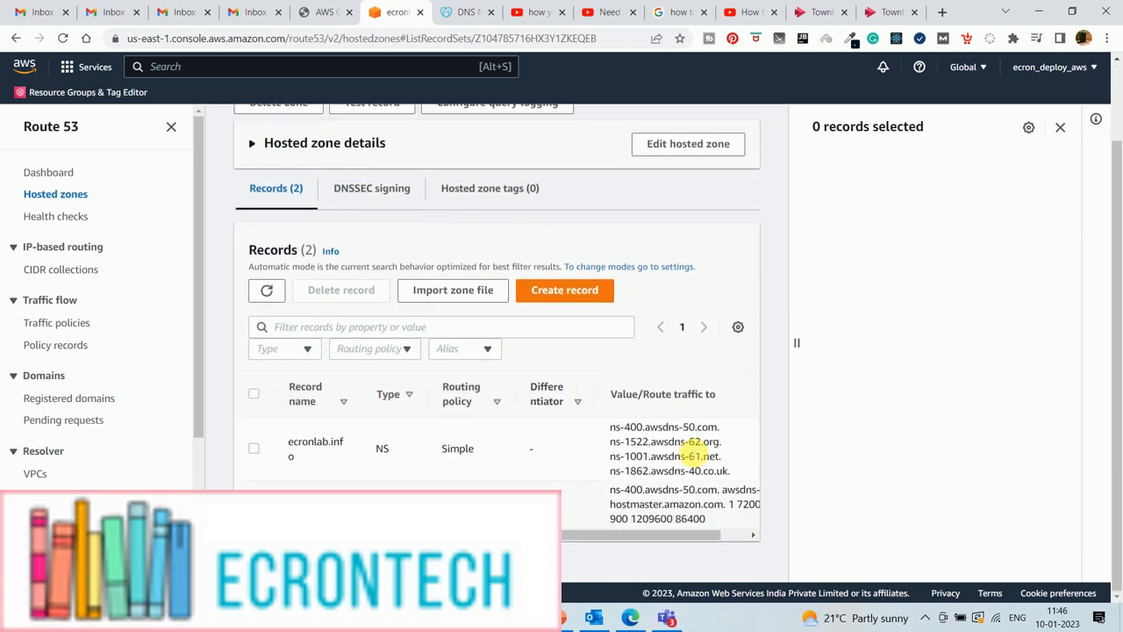
pyautogui.click(63, 39)
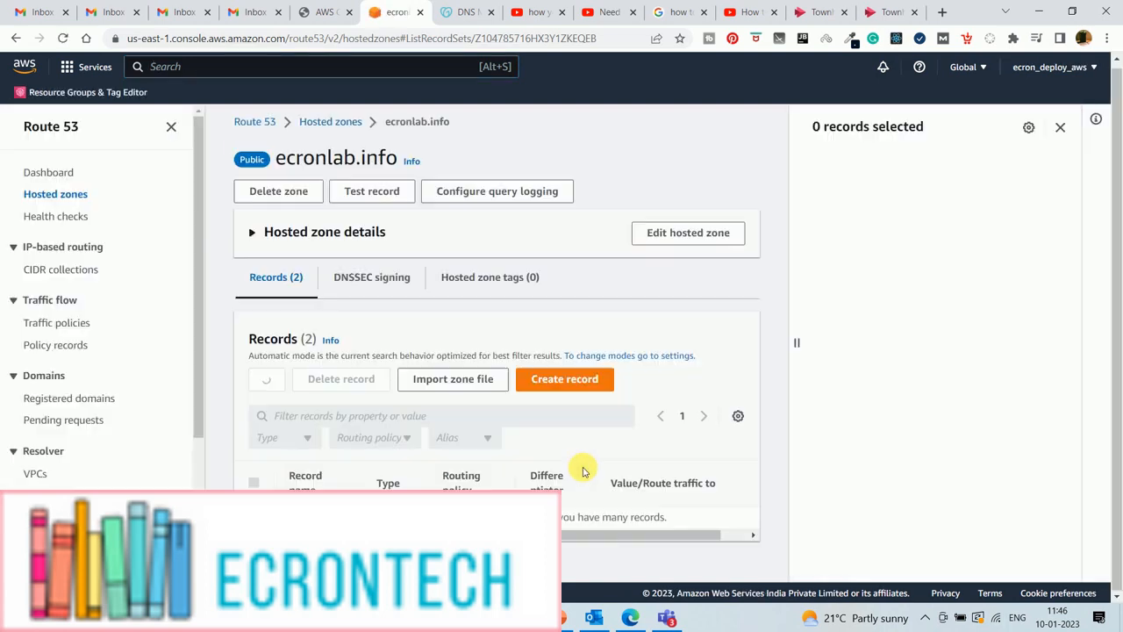
pyautogui.scroll(-1, 584, 469)
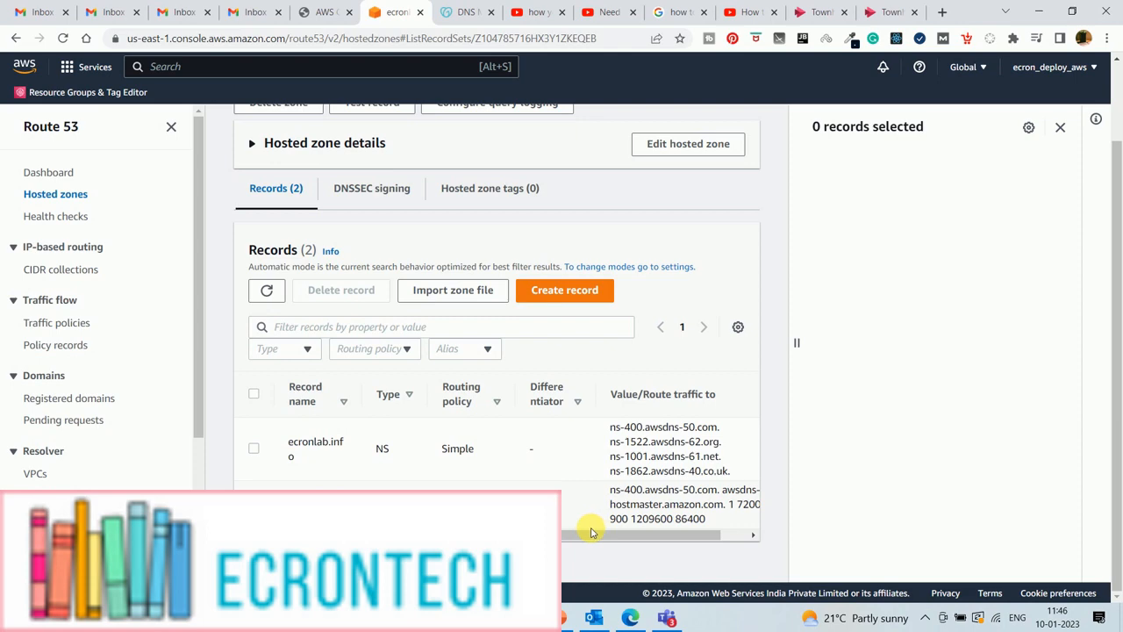
pyautogui.moveTo(590, 528); pyautogui.dragTo(752, 542)
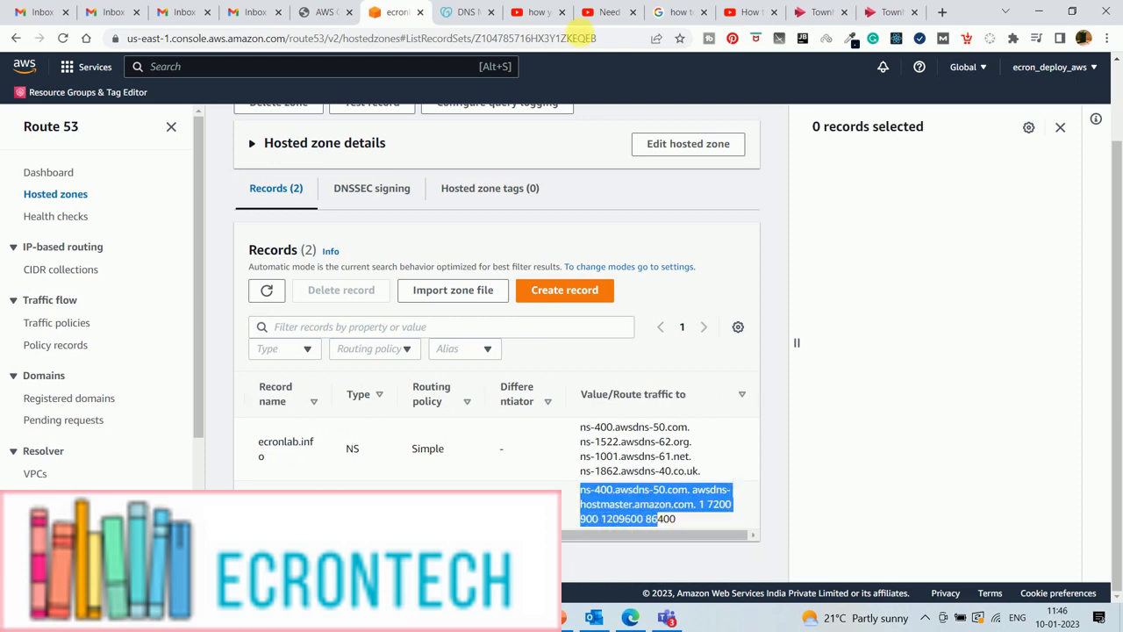
# - Back in Certificate Manager, open the ecronlab.info certificate and create the Route 53 DNS records for ecronlab.info and *.ecronlab.info
pyautogui.click(447, 14)
pyautogui.click(391, 13)
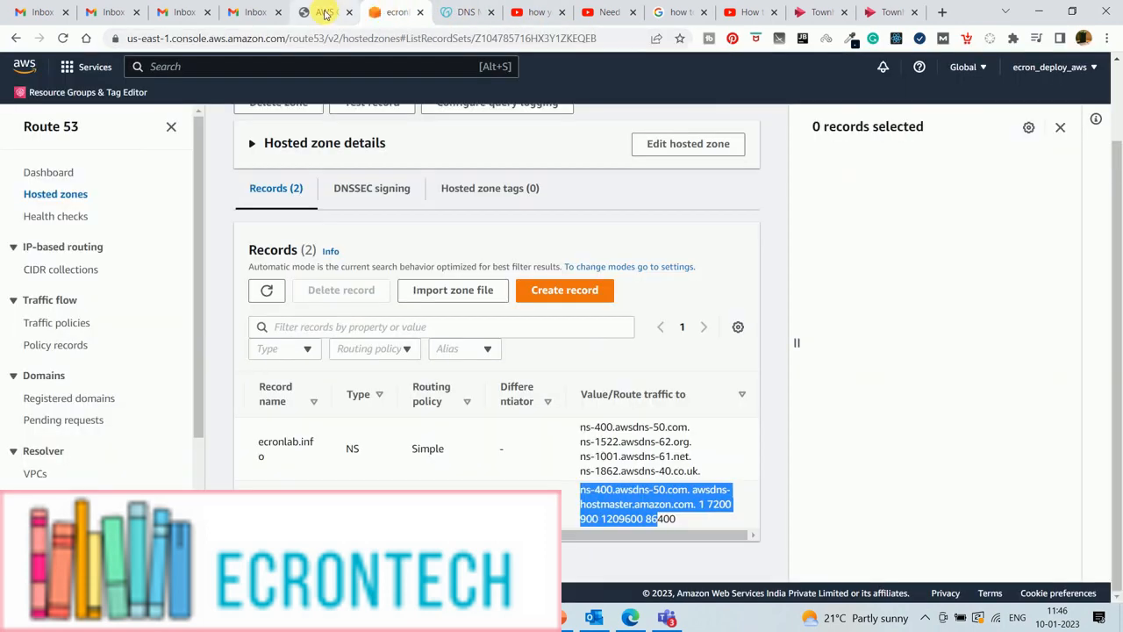
pyautogui.click(322, 13)
pyautogui.click(840, 506)
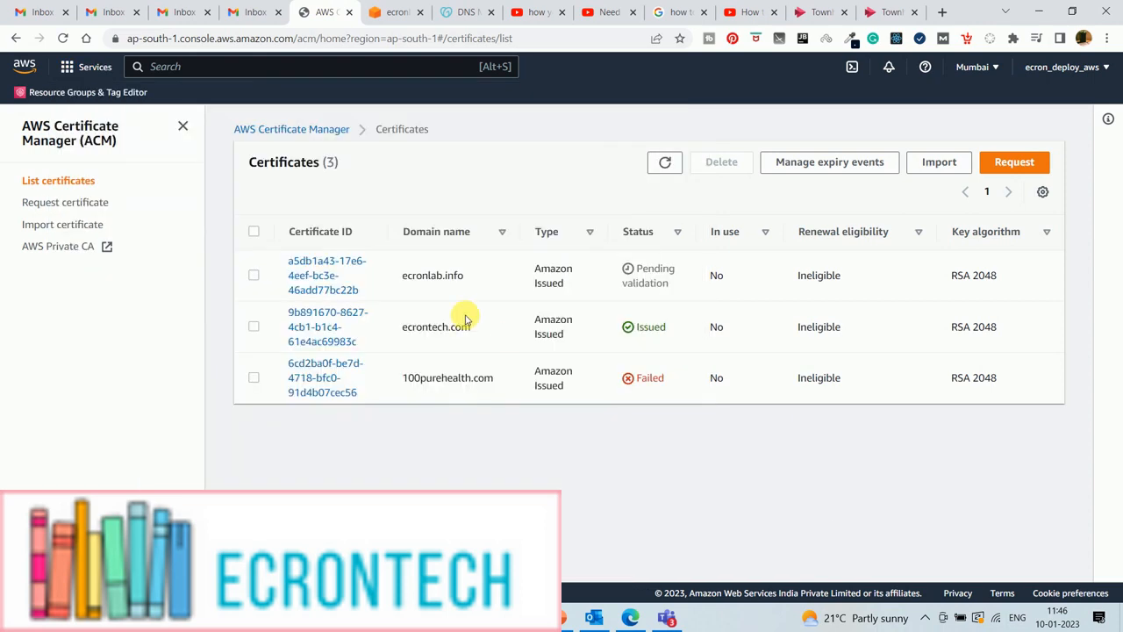
pyautogui.click(322, 259)
pyautogui.scroll(-3, 807, 412)
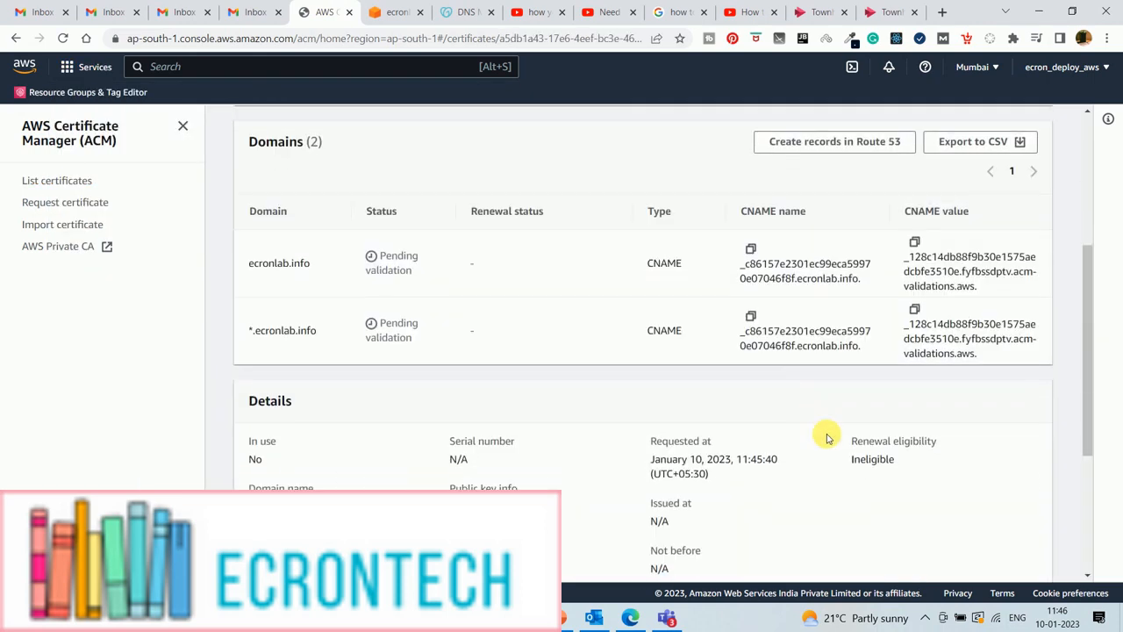
pyautogui.scroll(3, 869, 378)
pyautogui.click(878, 435)
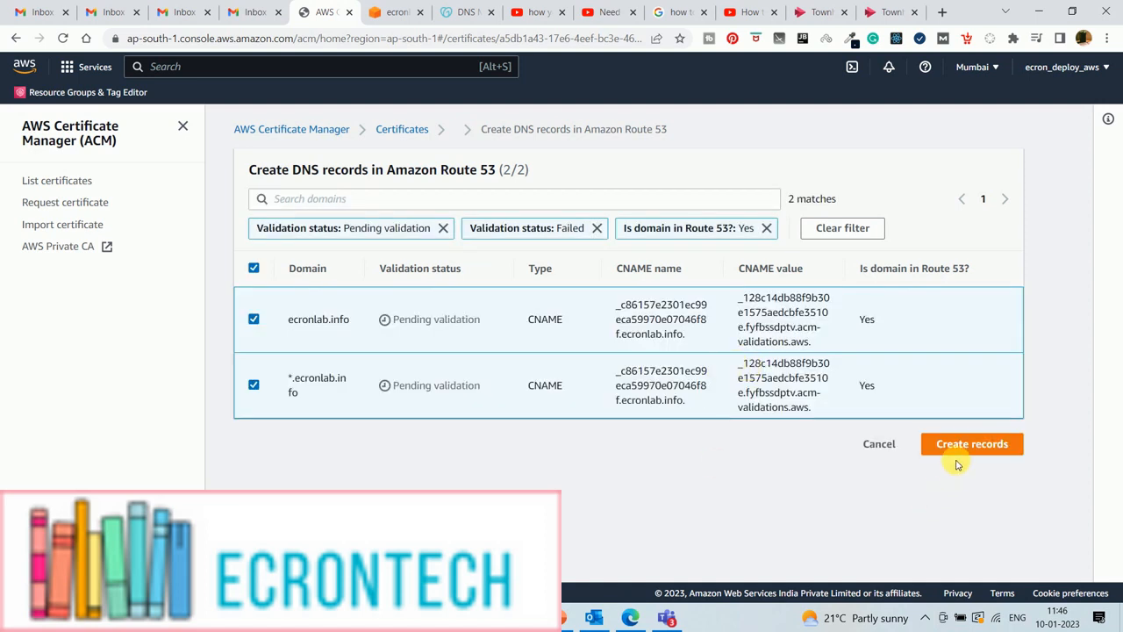
pyautogui.click(961, 448)
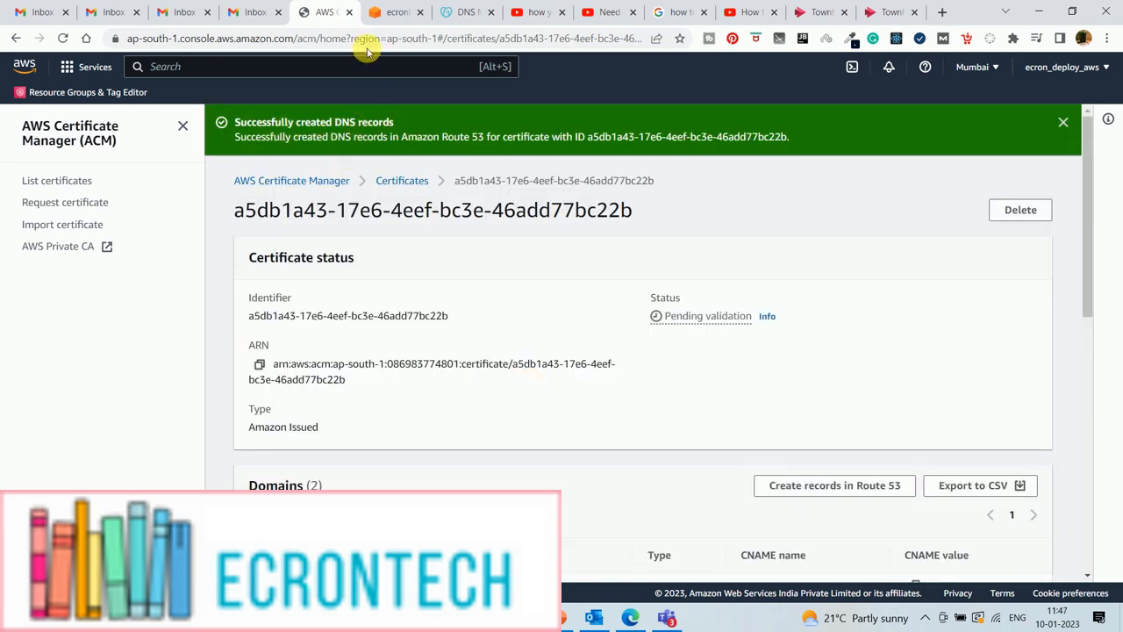
# - Return to the ecronlab.info hosted zone in Route 53, reload it and check the record list for the validation CNAME
pyautogui.click(391, 12)
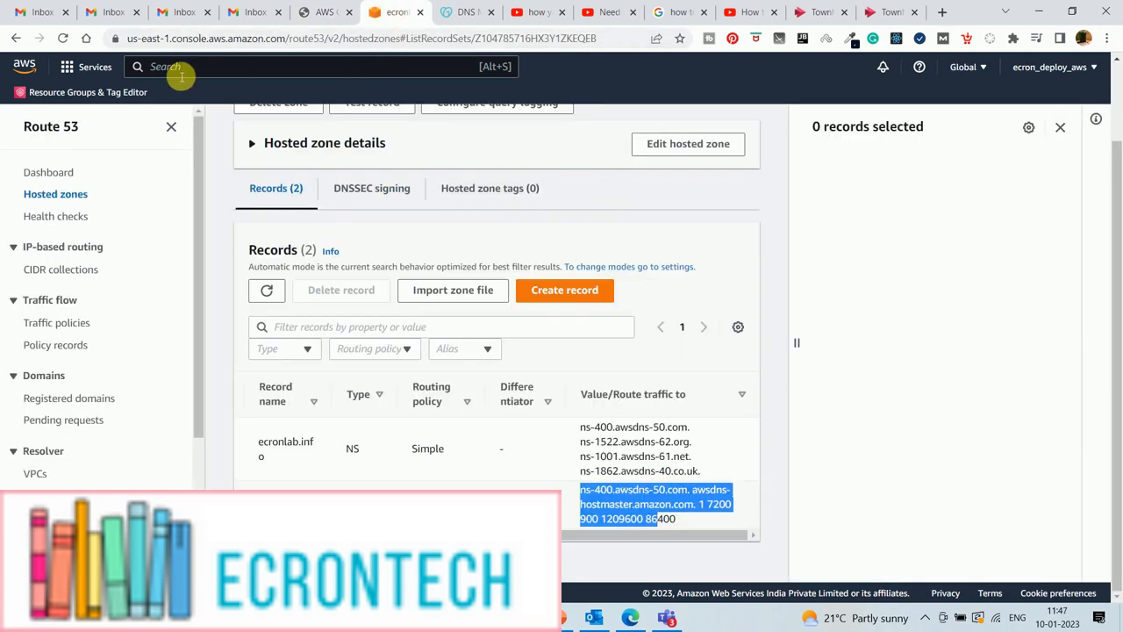
pyautogui.click(61, 39)
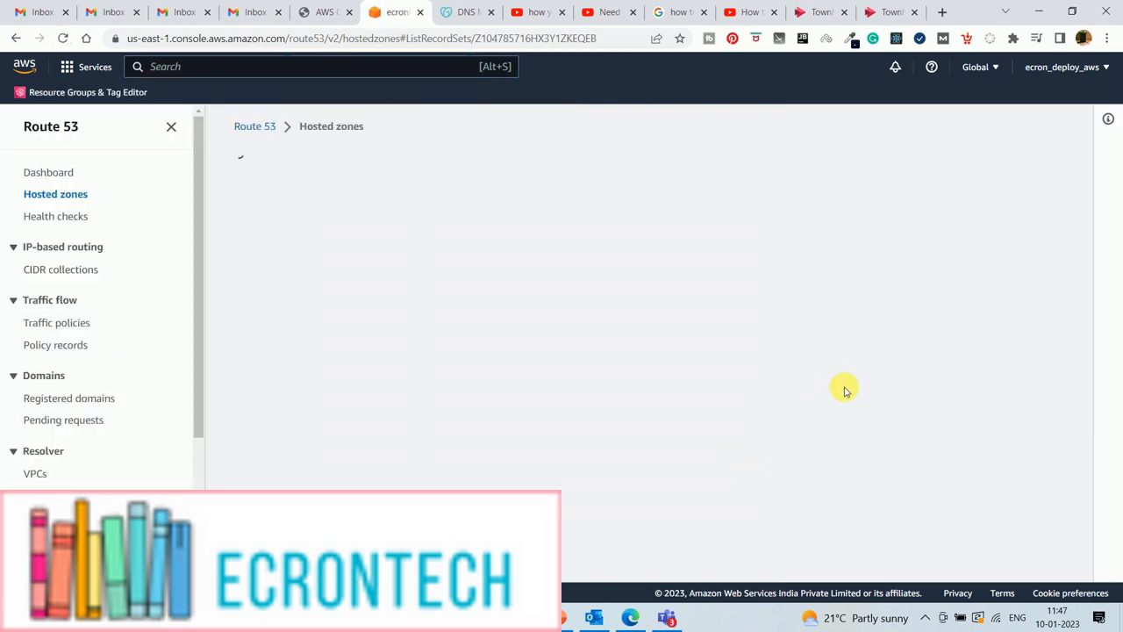
pyautogui.scroll(-2, 737, 421)
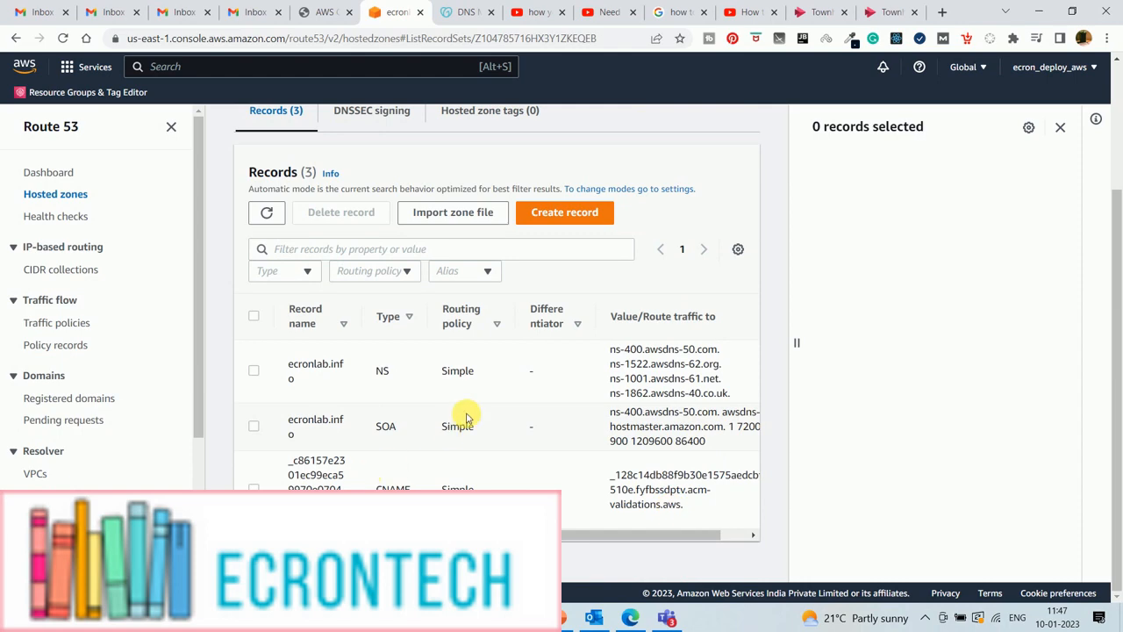
pyautogui.scroll(2, 401, 368)
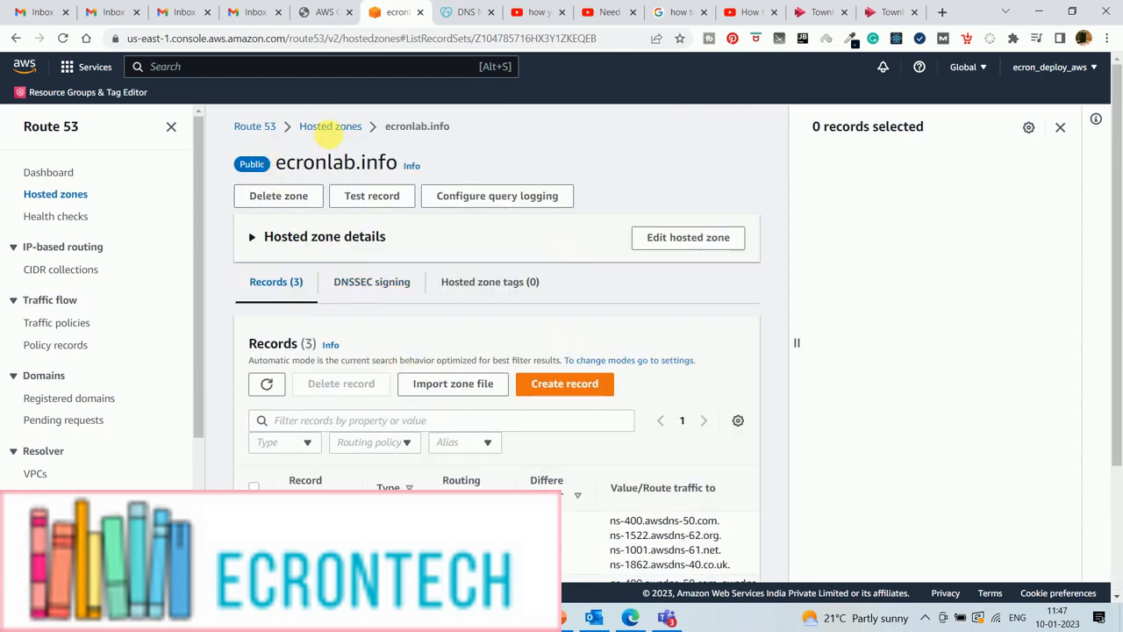
# - Go back to the hosted zones list, reopen ecronlab.info and review its NS, SOA and CNAME records
pyautogui.click(338, 127)
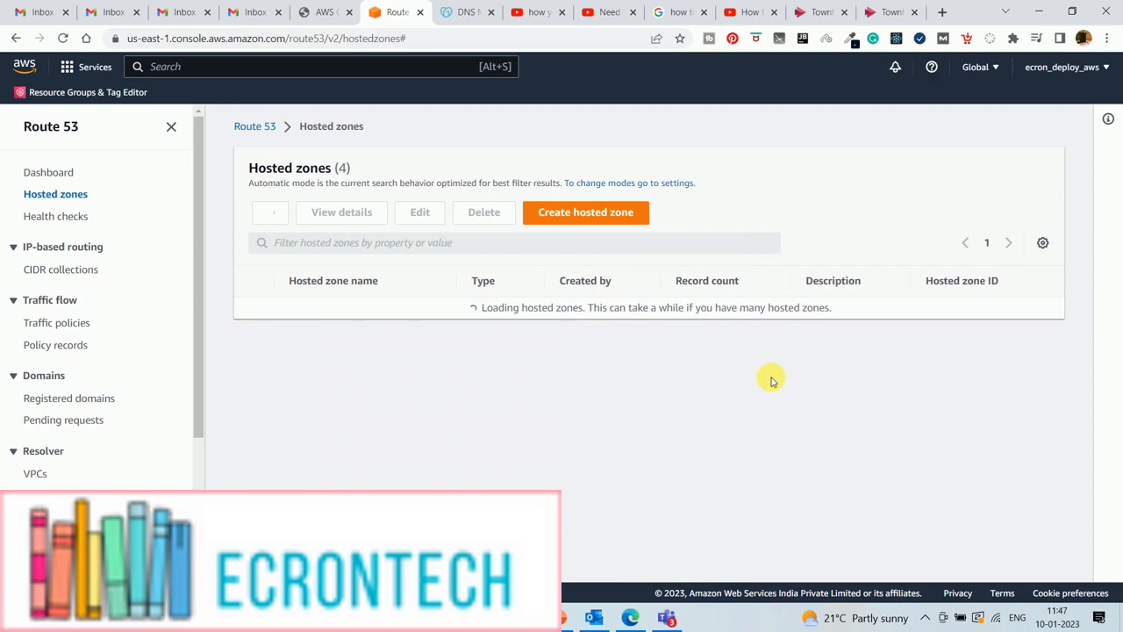
pyautogui.click(315, 374)
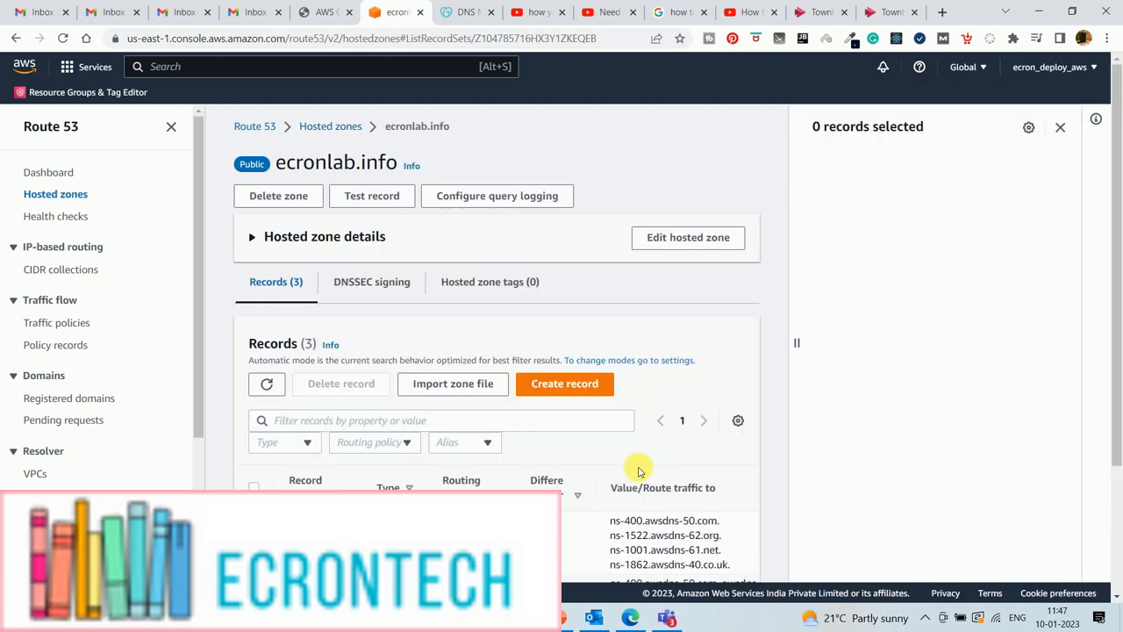
pyautogui.scroll(-2, 639, 471)
pyautogui.scroll(2, 461, 487)
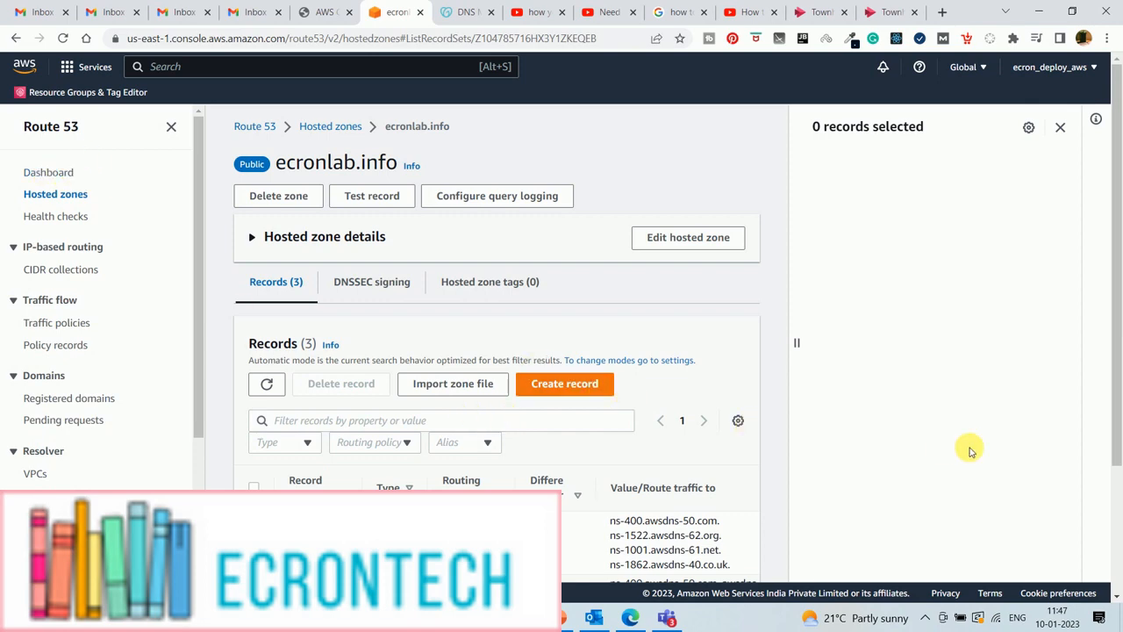
pyautogui.scroll(-2, 972, 460)
pyautogui.scroll(2, 965, 462)
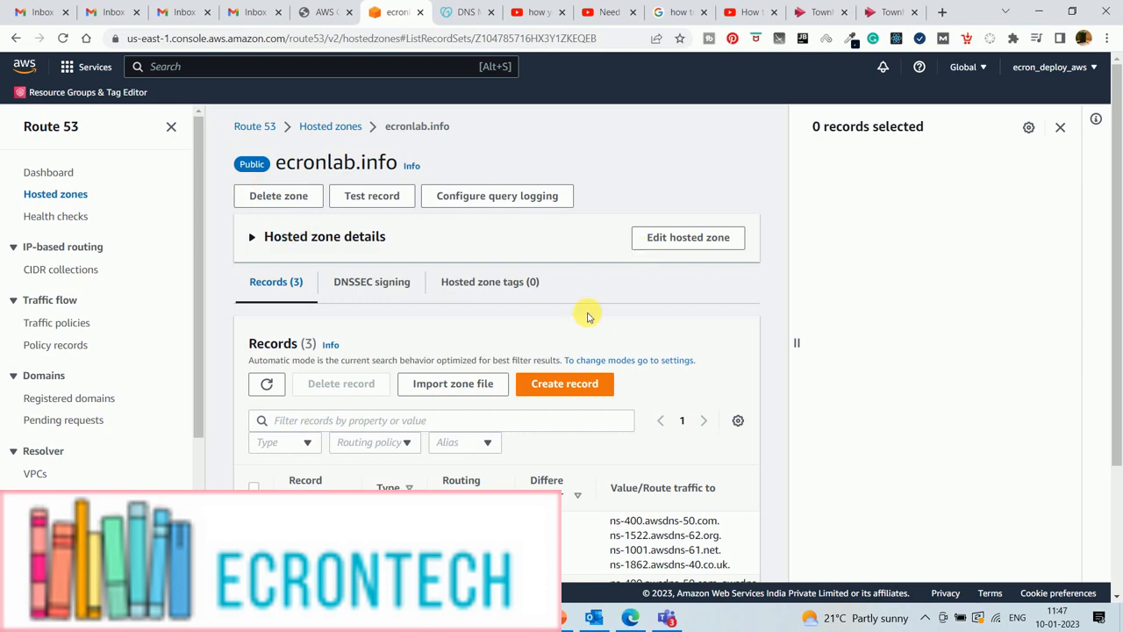
pyautogui.scroll(-2, 439, 326)
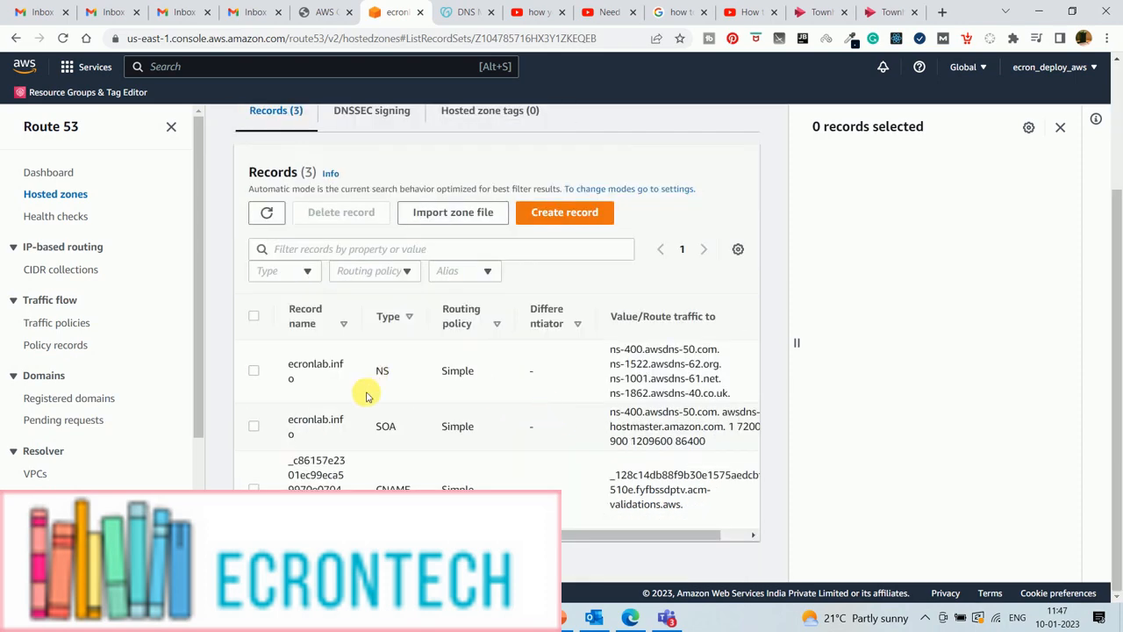
pyautogui.scroll(2, 365, 380)
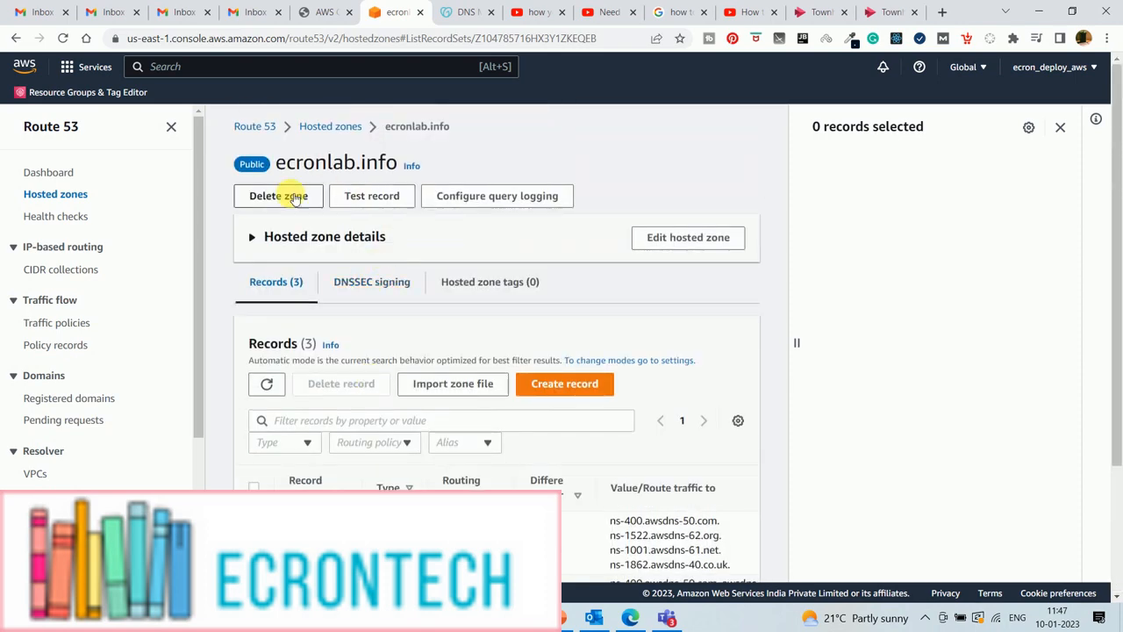